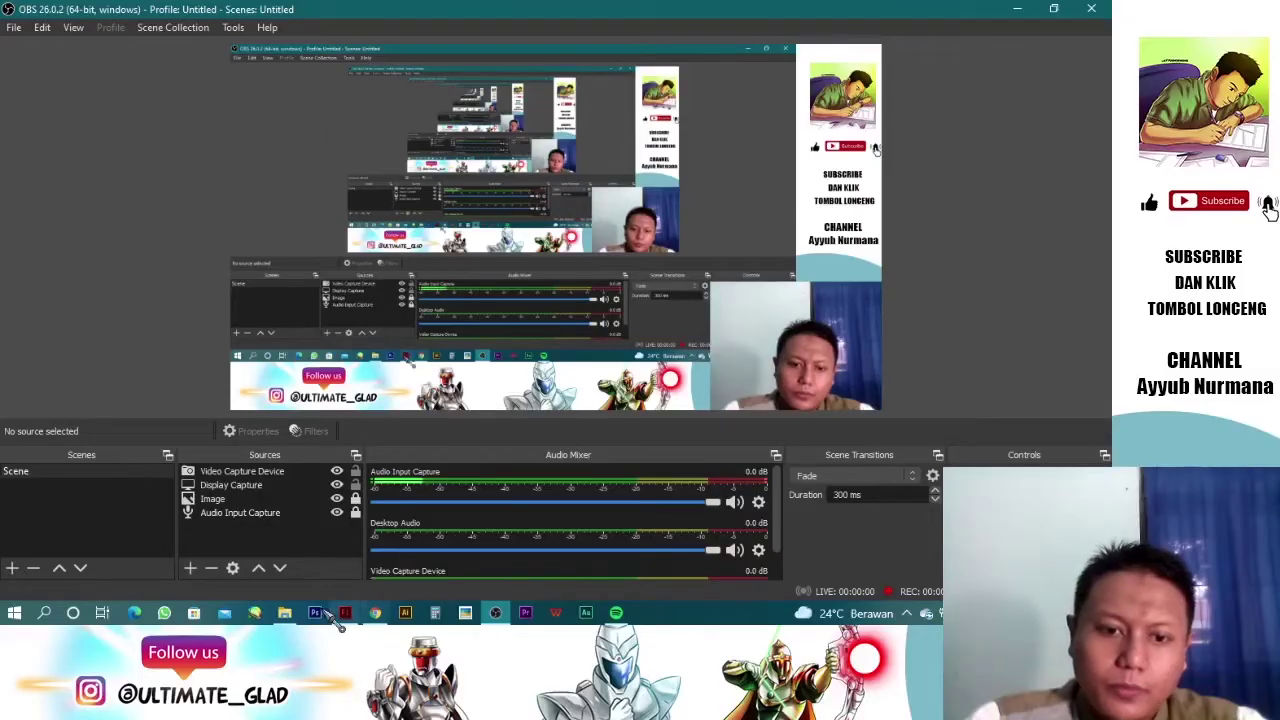
Step: Switch to Adobe Flash and play the coba animasi scene through to preview the character's movement
{"action": "left_click", "coordinate": [344, 613]}
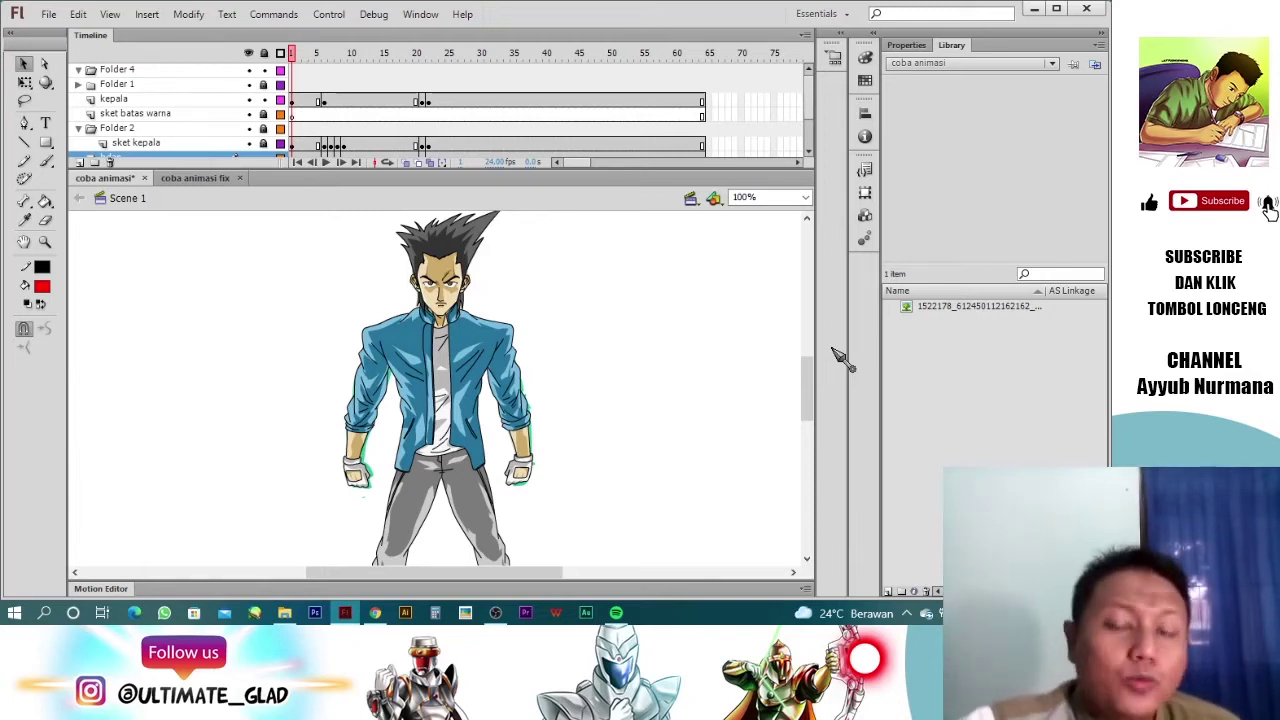
{"action": "key", "text": "Return"}
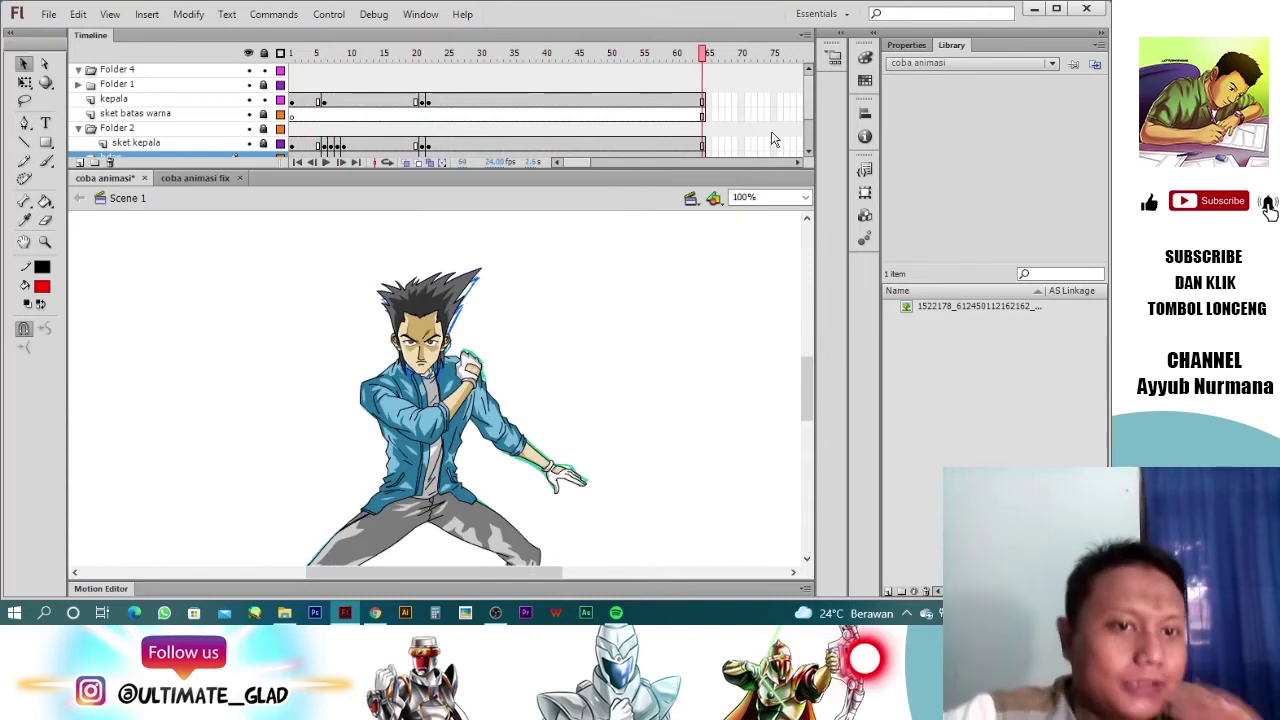
{"action": "left_click", "coordinate": [185, 179]}
{"action": "left_click", "coordinate": [125, 179]}
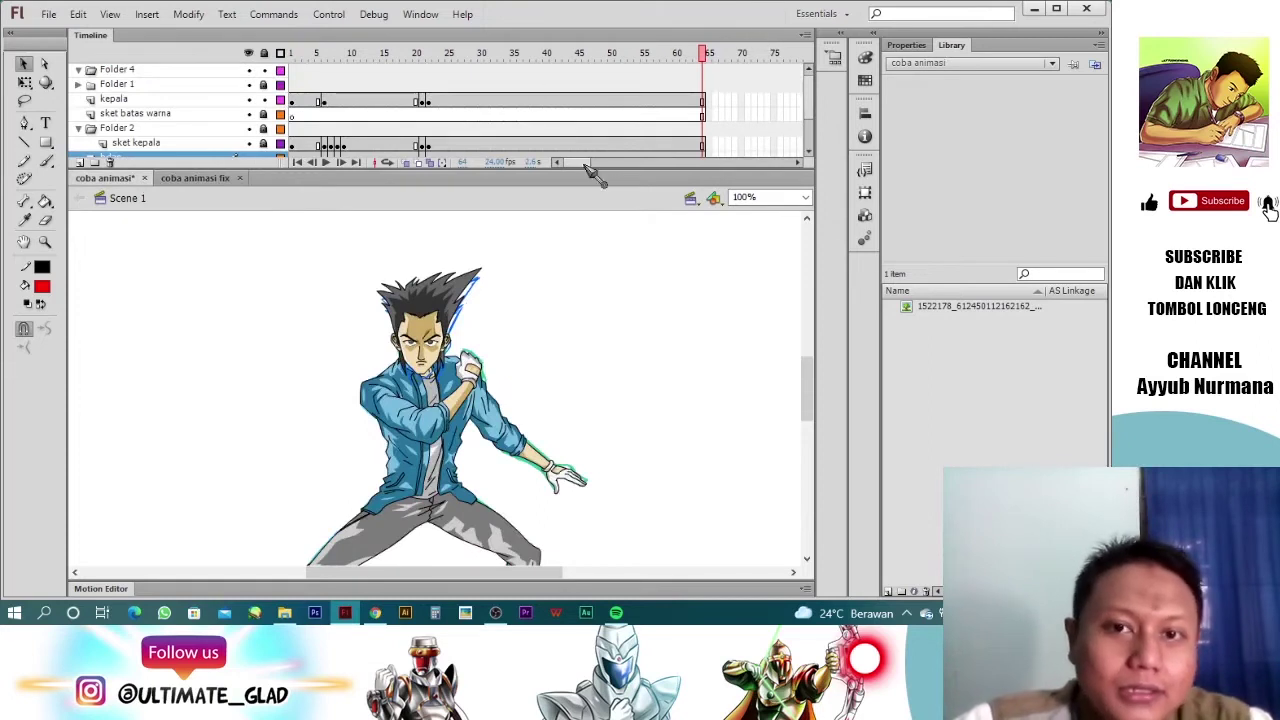
{"action": "key", "text": "Return"}
{"action": "left_click_drag", "start_coordinate": [322, 78], "coordinate": [278, 72]}
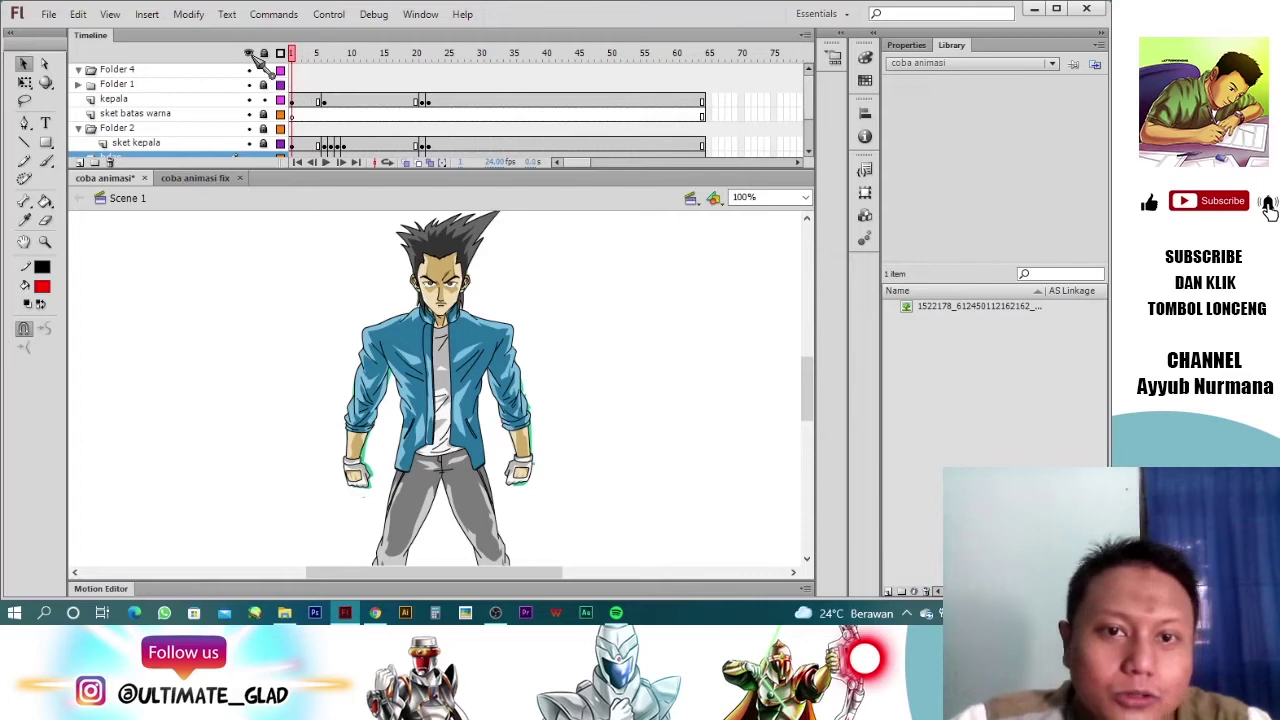
Step: Move the playhead to frame 14 and enlarge the timeline to show more layers
{"action": "left_click_drag", "start_coordinate": [305, 60], "coordinate": [377, 55]}
{"action": "left_click_drag", "start_coordinate": [735, 170], "coordinate": [712, 236]}
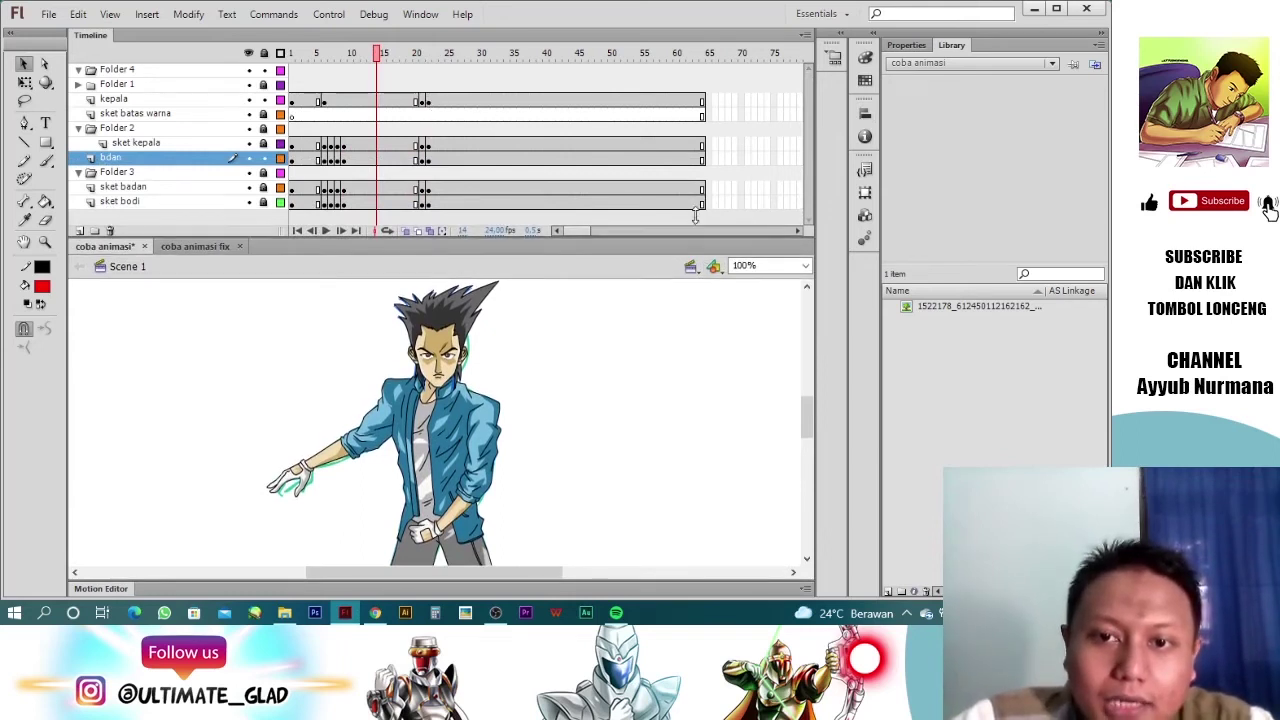
{"action": "left_click_drag", "start_coordinate": [688, 240], "coordinate": [688, 215]}
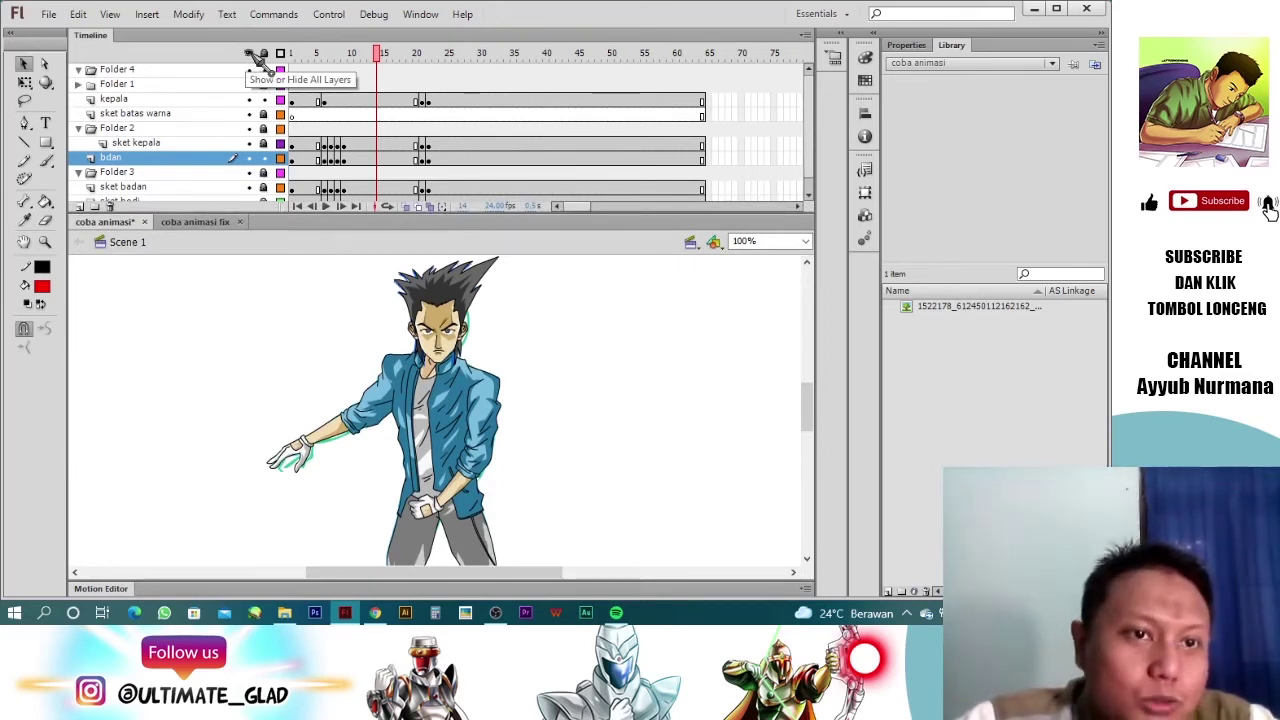
Step: Hide all layers and toggle kepala, sket batas warna and sket kepala individually to examine the head artwork
{"action": "left_click", "coordinate": [249, 53]}
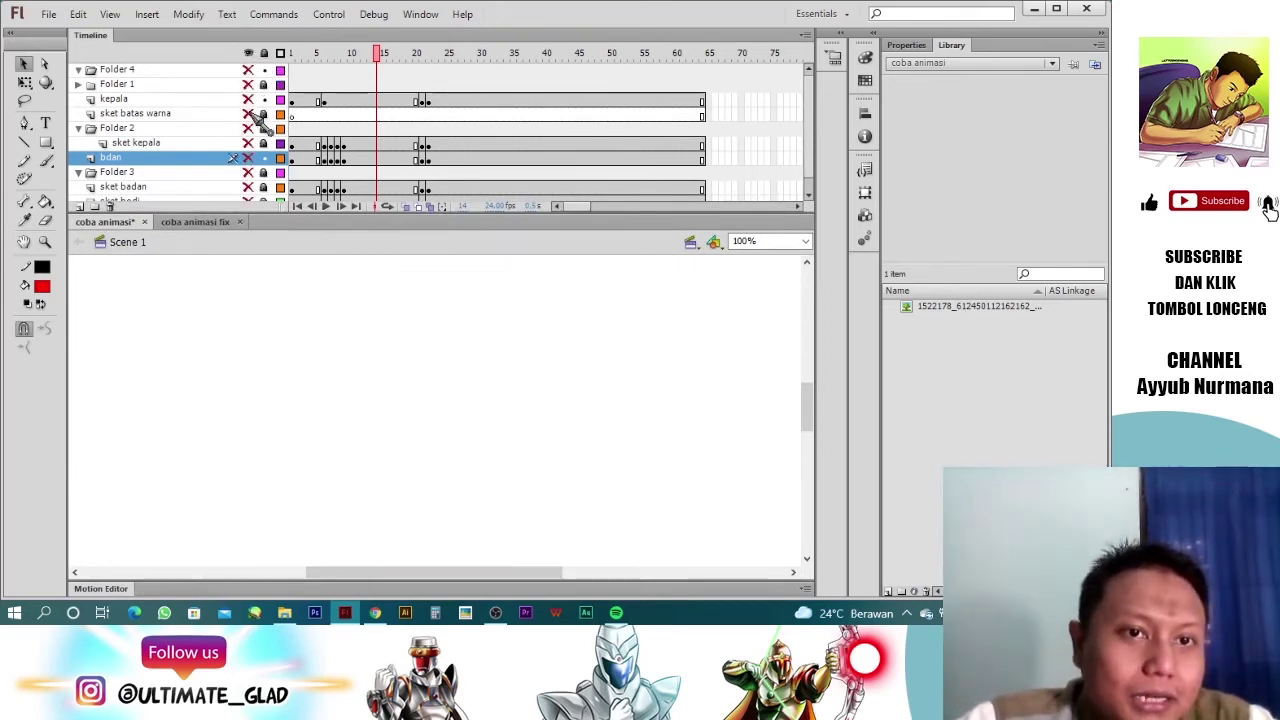
{"action": "left_click", "coordinate": [250, 99]}
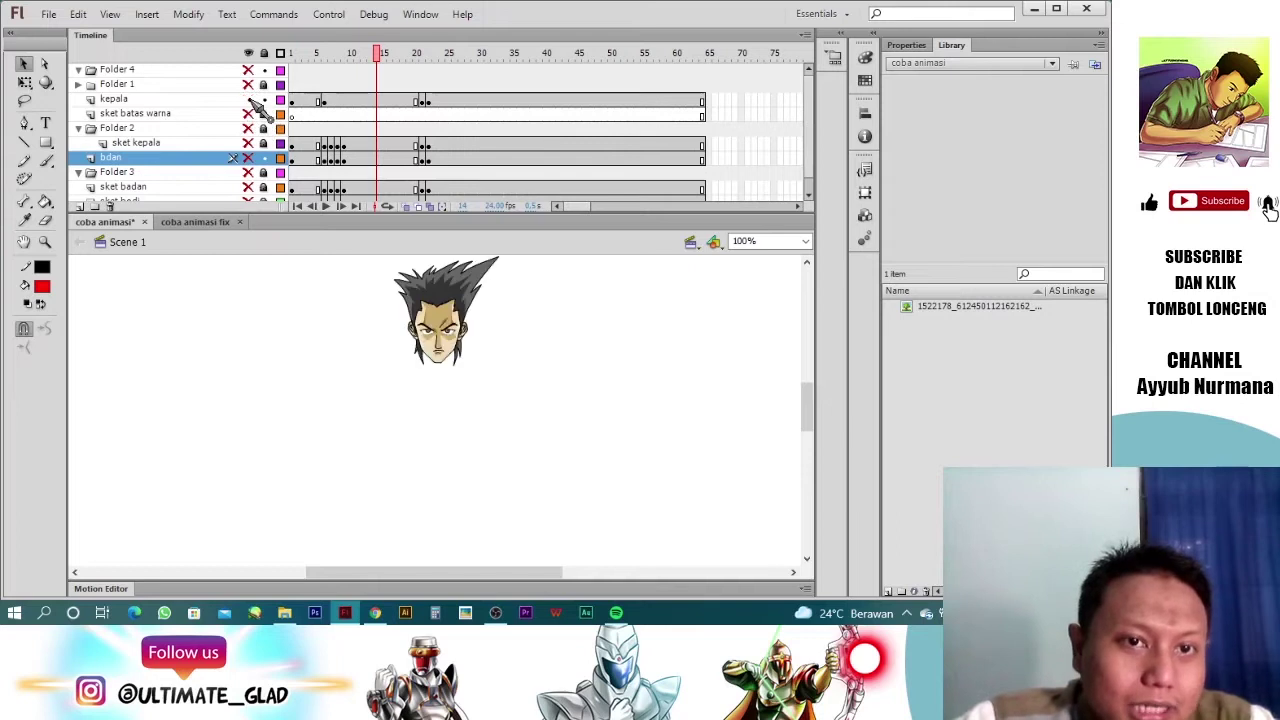
{"action": "left_click", "coordinate": [250, 100]}
{"action": "left_click", "coordinate": [250, 100]}
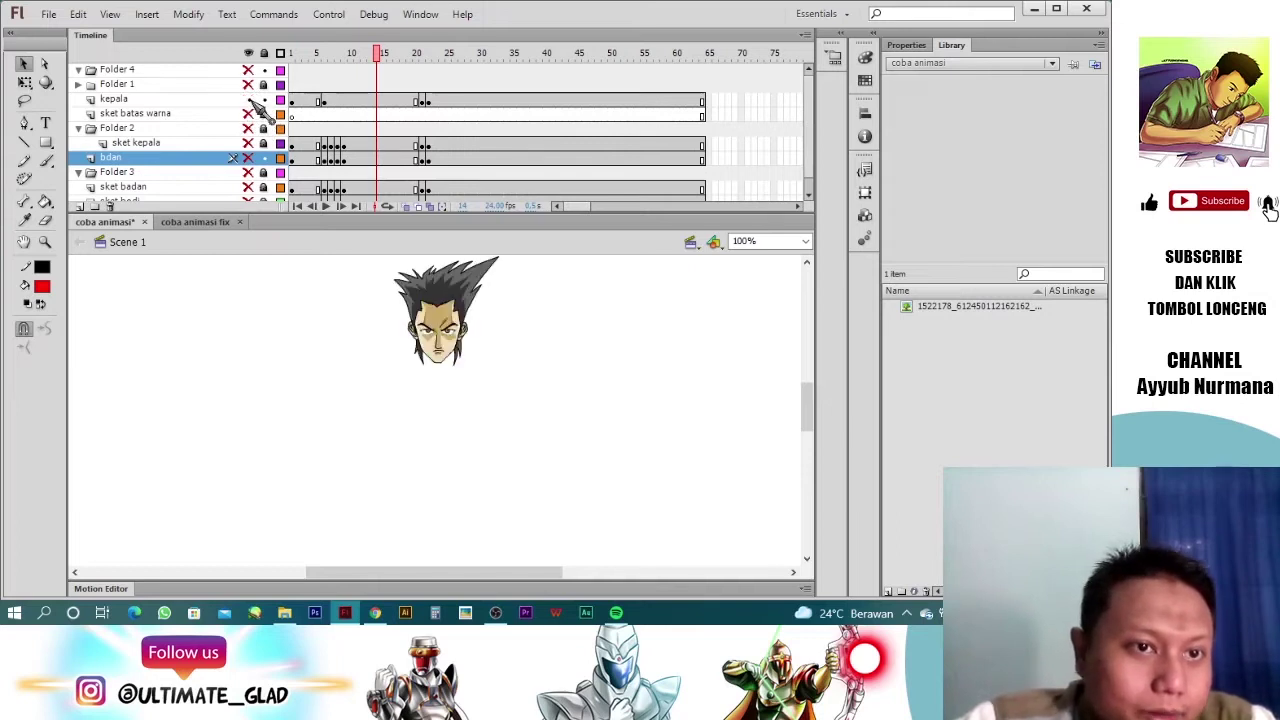
{"action": "left_click", "coordinate": [250, 99]}
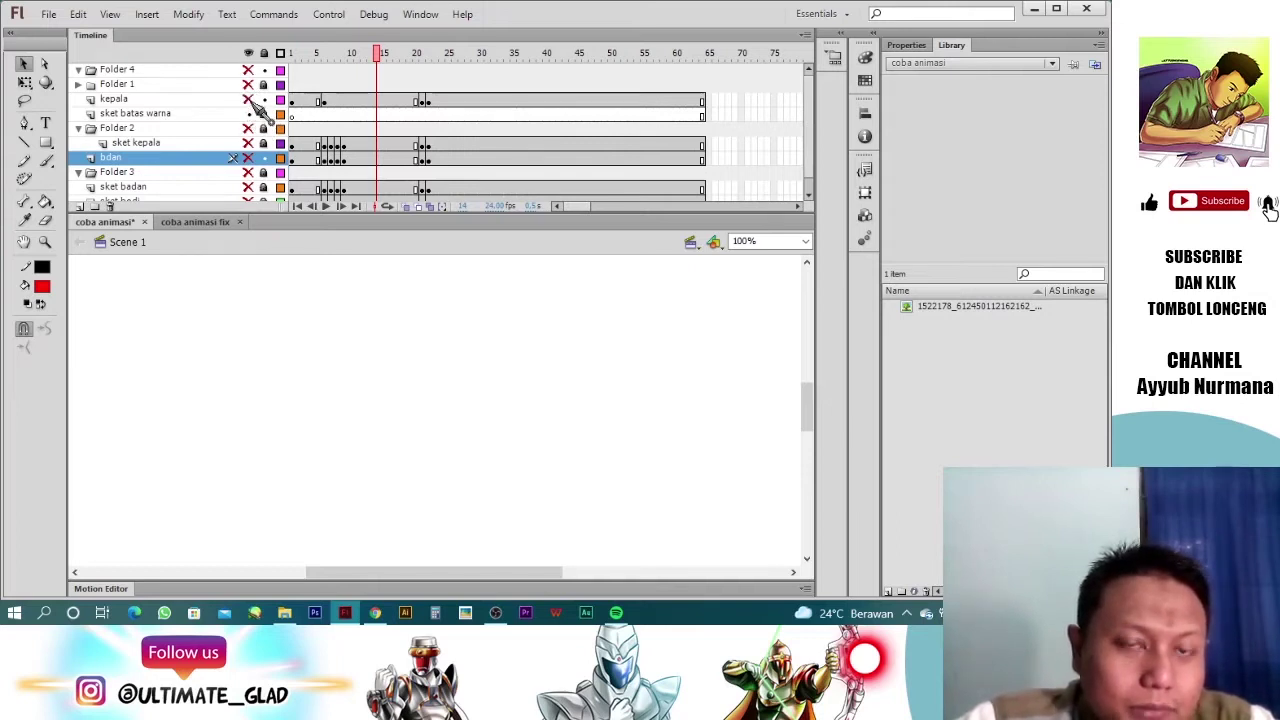
{"action": "left_click", "coordinate": [250, 100]}
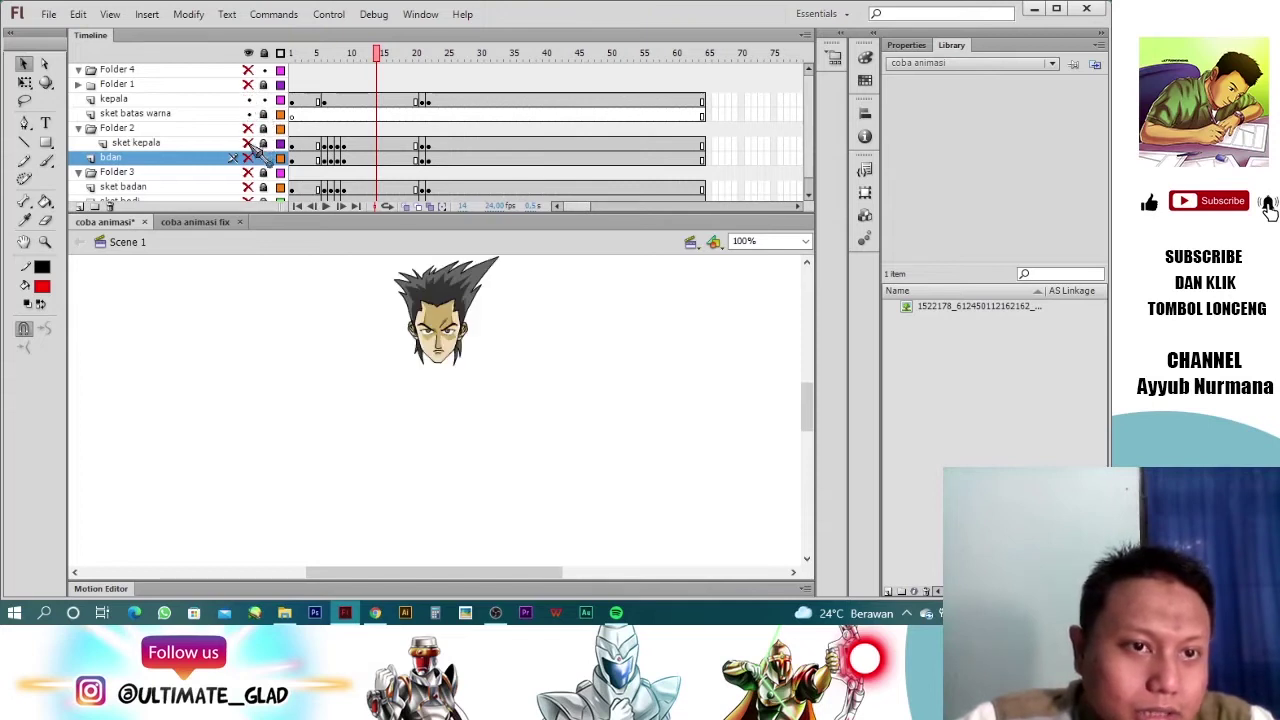
{"action": "left_click", "coordinate": [250, 100]}
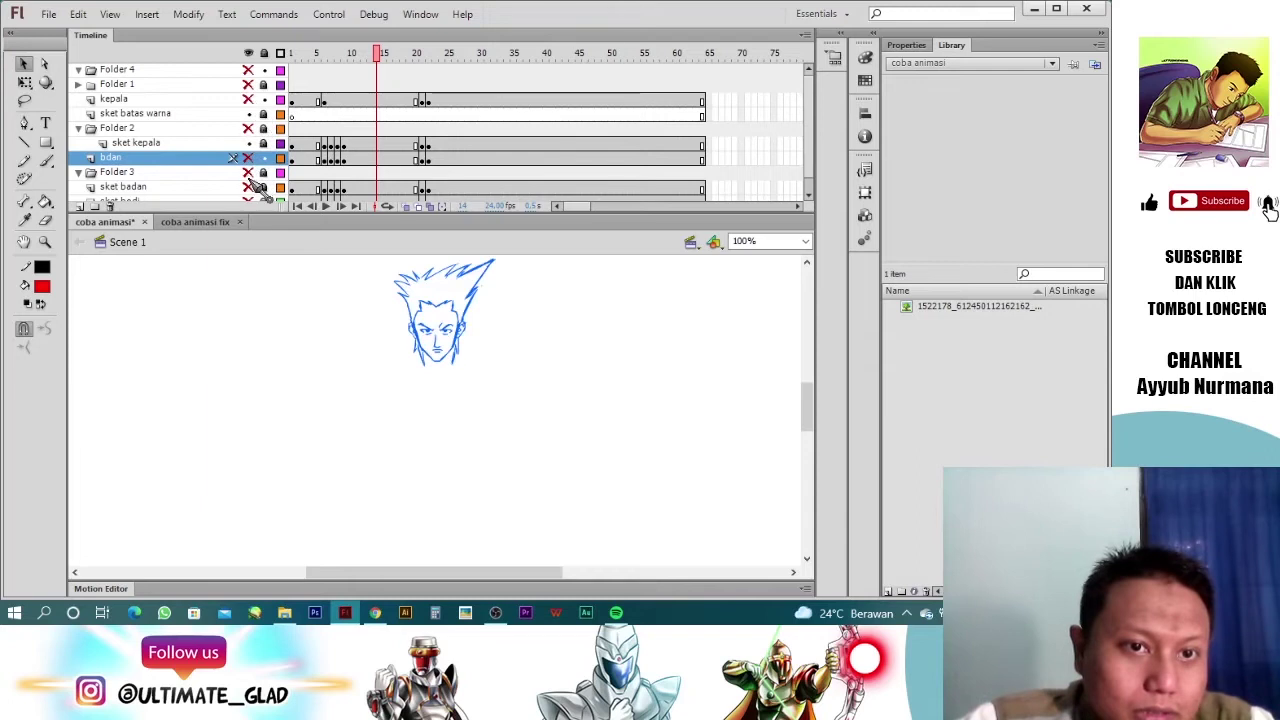
Step: Show the sket badan and sket bodi layers to compare the sketches, and hide sket badan again
{"action": "scroll", "coordinate": [258, 188], "scroll_direction": "down", "scroll_amount": 1}
{"action": "left_click", "coordinate": [249, 187]}
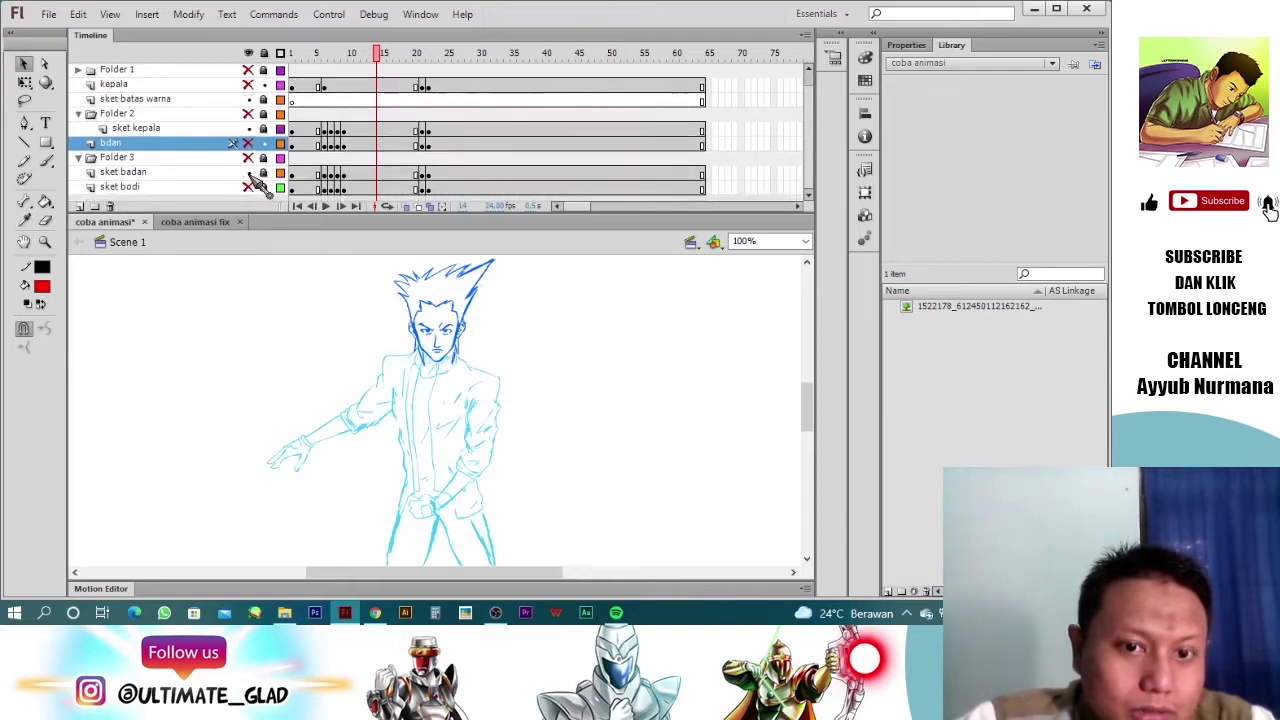
{"action": "left_click", "coordinate": [249, 187]}
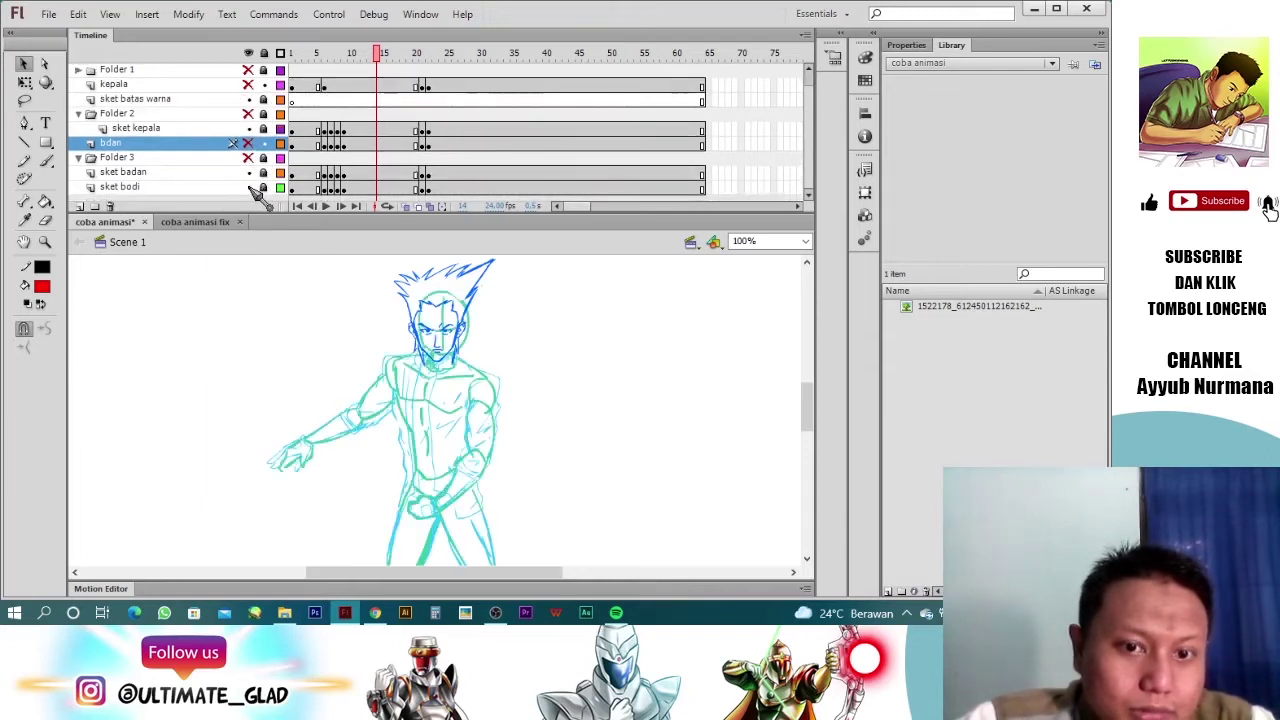
{"action": "left_click", "coordinate": [248, 172]}
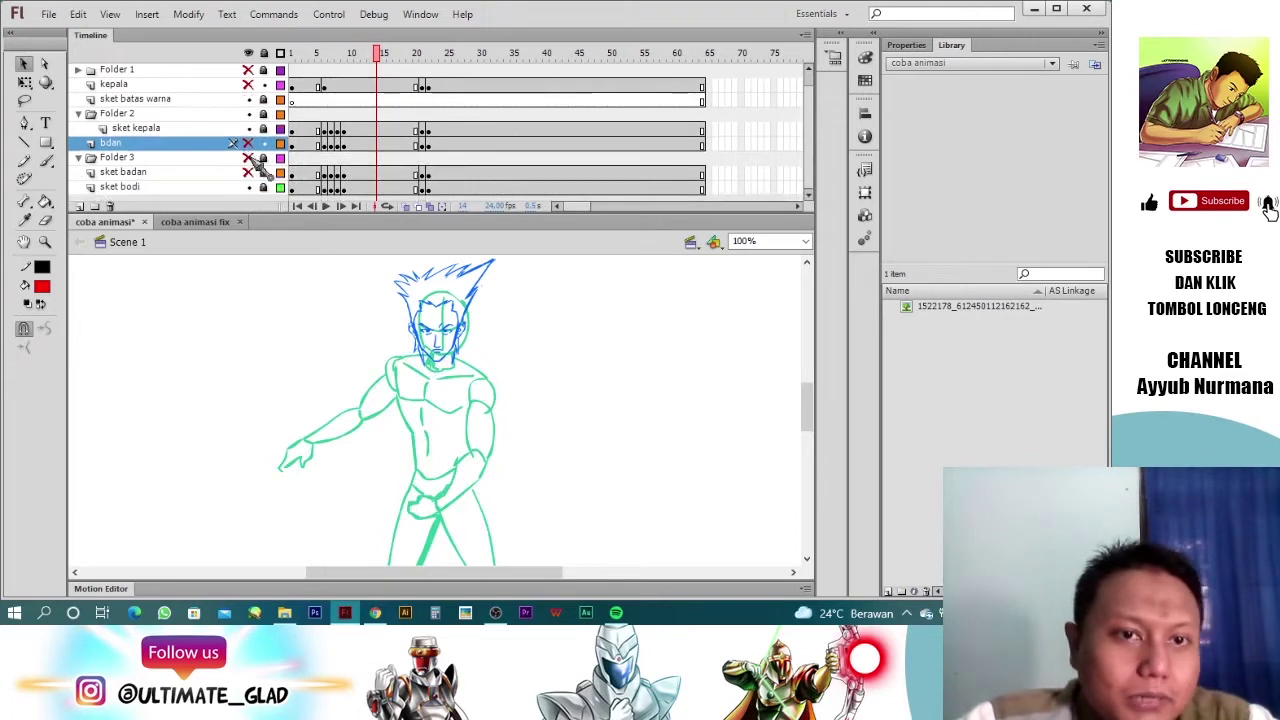
{"action": "scroll", "coordinate": [262, 165], "scroll_direction": "up", "scroll_amount": 1}
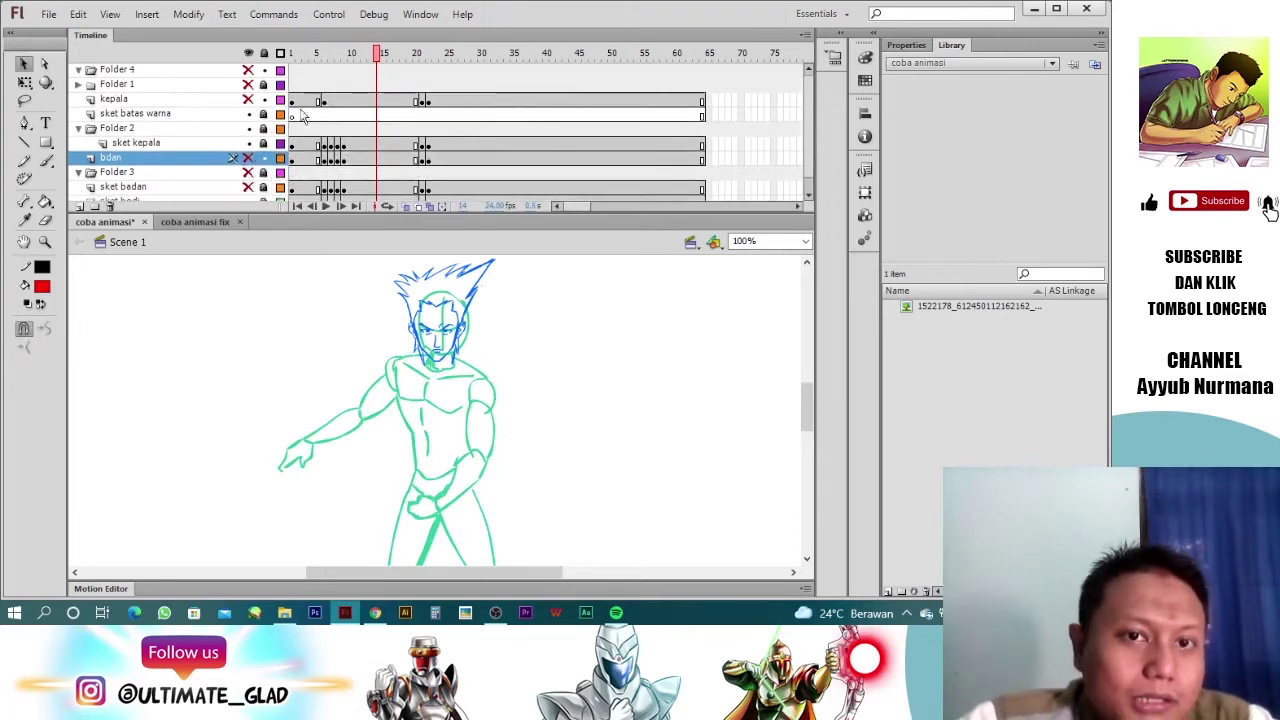
Step: Return the playhead to frame 1 and hide every layer except sket bodi
{"action": "left_click_drag", "start_coordinate": [379, 58], "coordinate": [289, 80]}
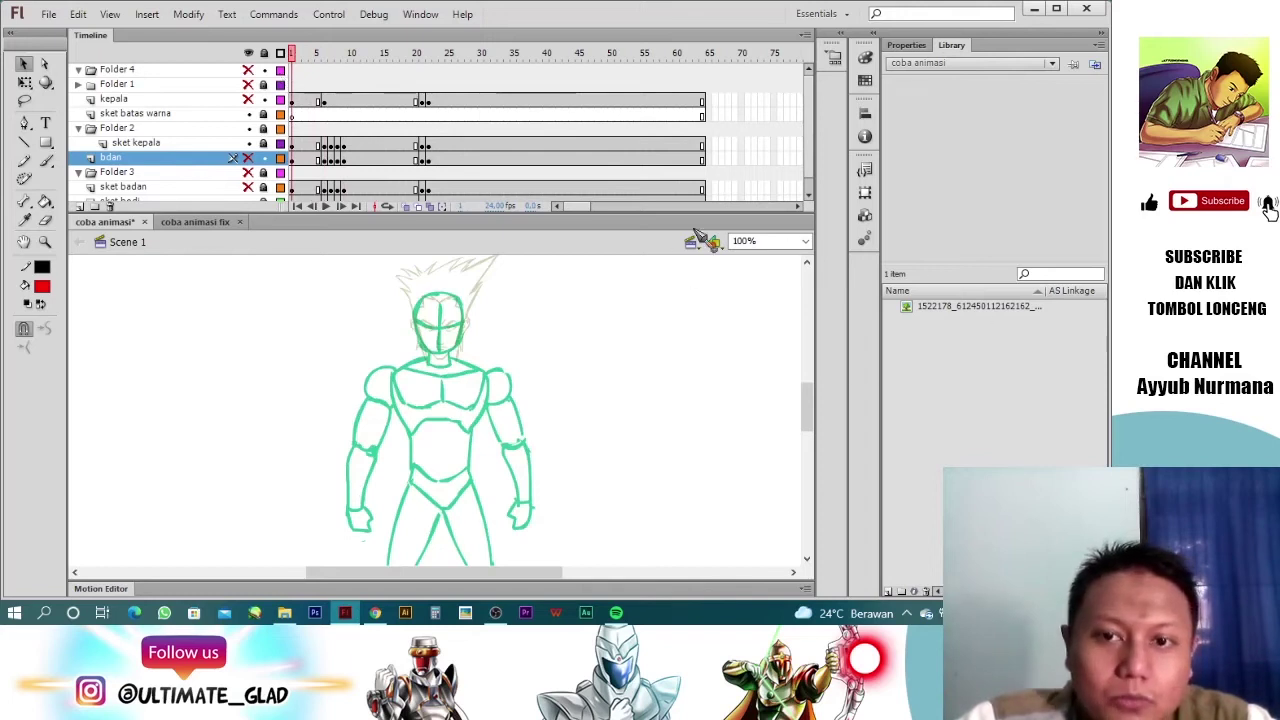
{"action": "mouse_move", "coordinate": [811, 400]}
{"action": "left_mouse_down"}
{"action": "mouse_move", "coordinate": [814, 449]}
{"action": "mouse_move", "coordinate": [820, 401]}
{"action": "left_mouse_up"}
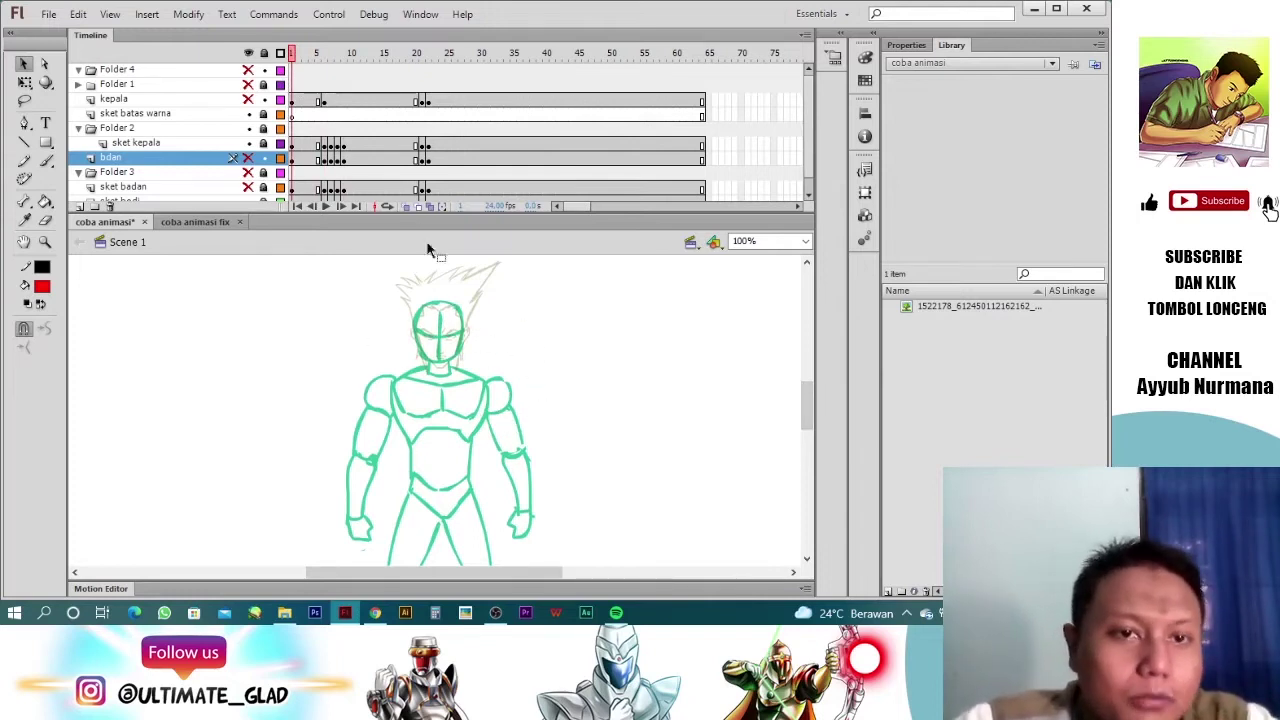
{"action": "left_click", "coordinate": [249, 99]}
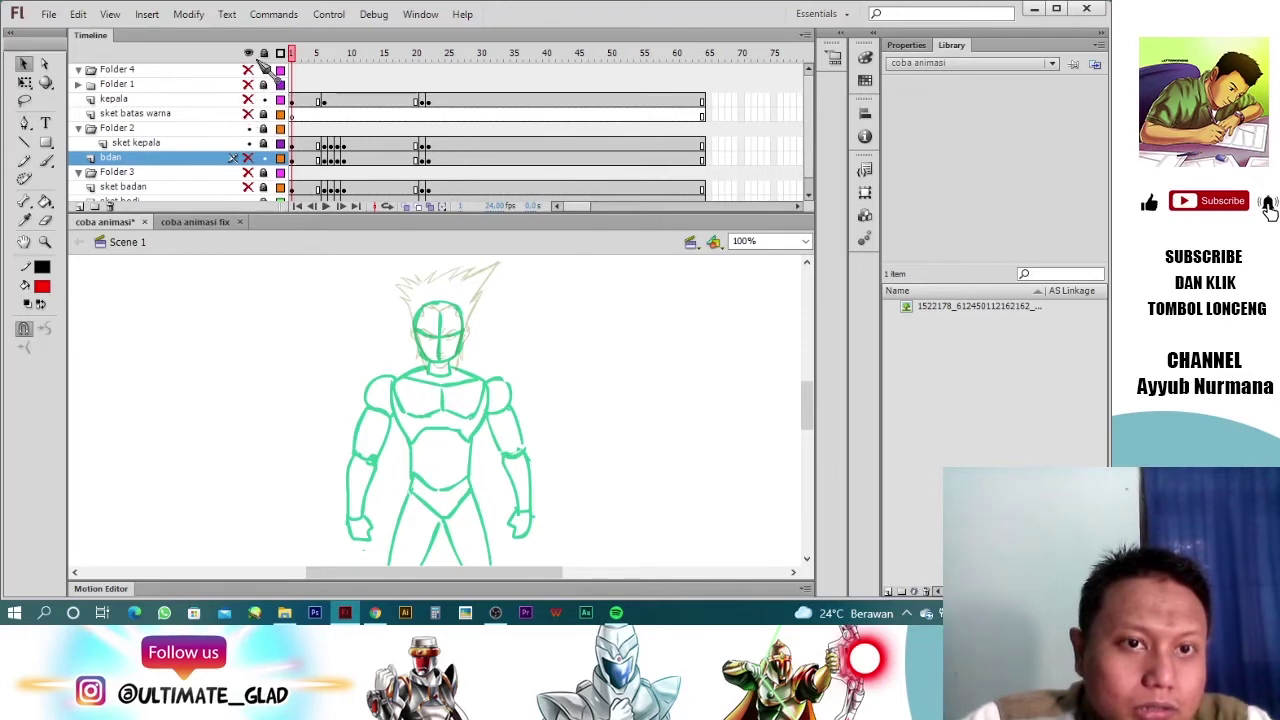
{"action": "left_click", "coordinate": [250, 52]}
{"action": "left_click", "coordinate": [250, 52]}
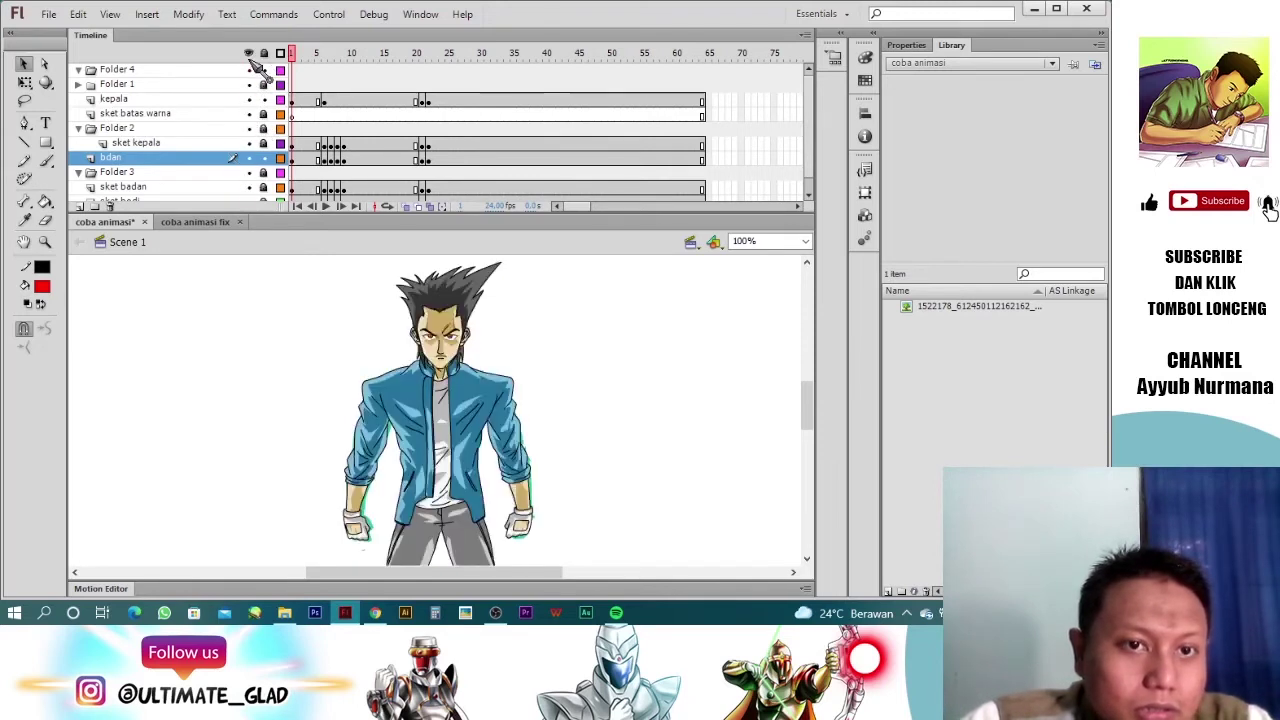
{"action": "left_click", "coordinate": [250, 54]}
{"action": "scroll", "coordinate": [280, 155], "scroll_direction": "down", "scroll_amount": 1}
{"action": "left_click", "coordinate": [248, 187]}
{"action": "mouse_move", "coordinate": [812, 400]}
{"action": "left_mouse_down"}
{"action": "mouse_move", "coordinate": [808, 430]}
{"action": "mouse_move", "coordinate": [823, 412]}
{"action": "left_mouse_up"}
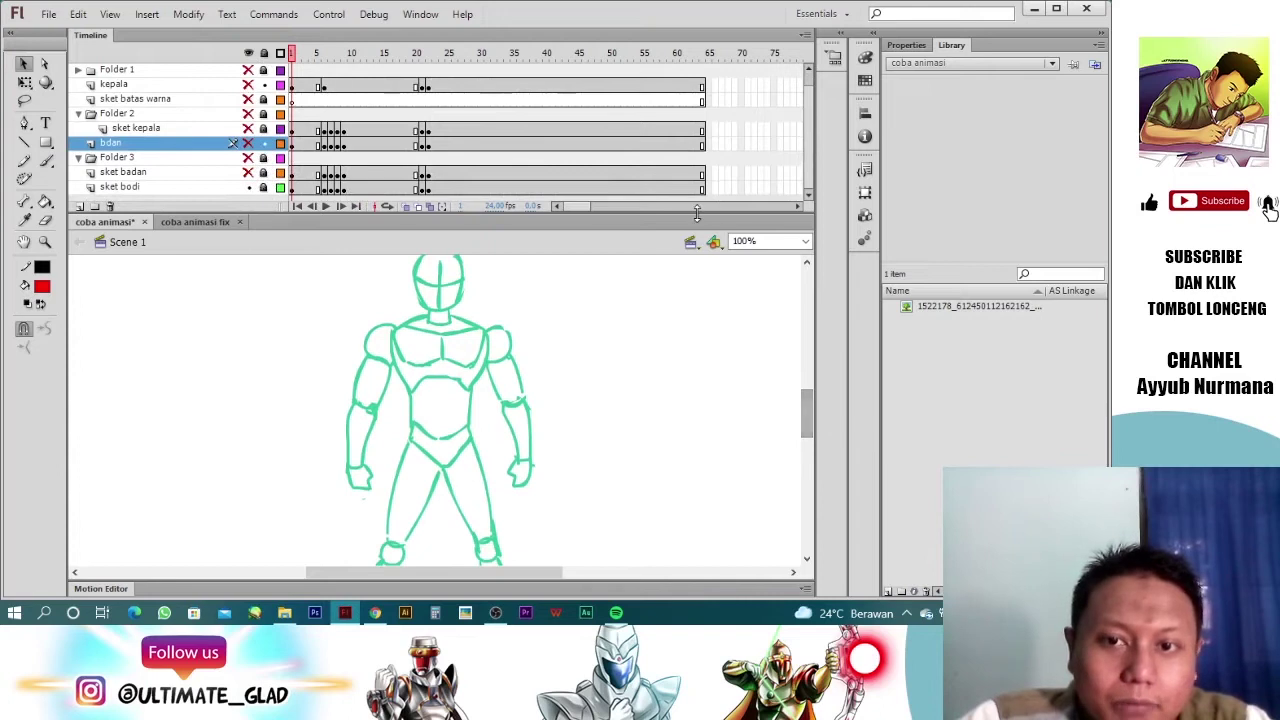
{"action": "left_click_drag", "start_coordinate": [704, 212], "coordinate": [704, 176]}
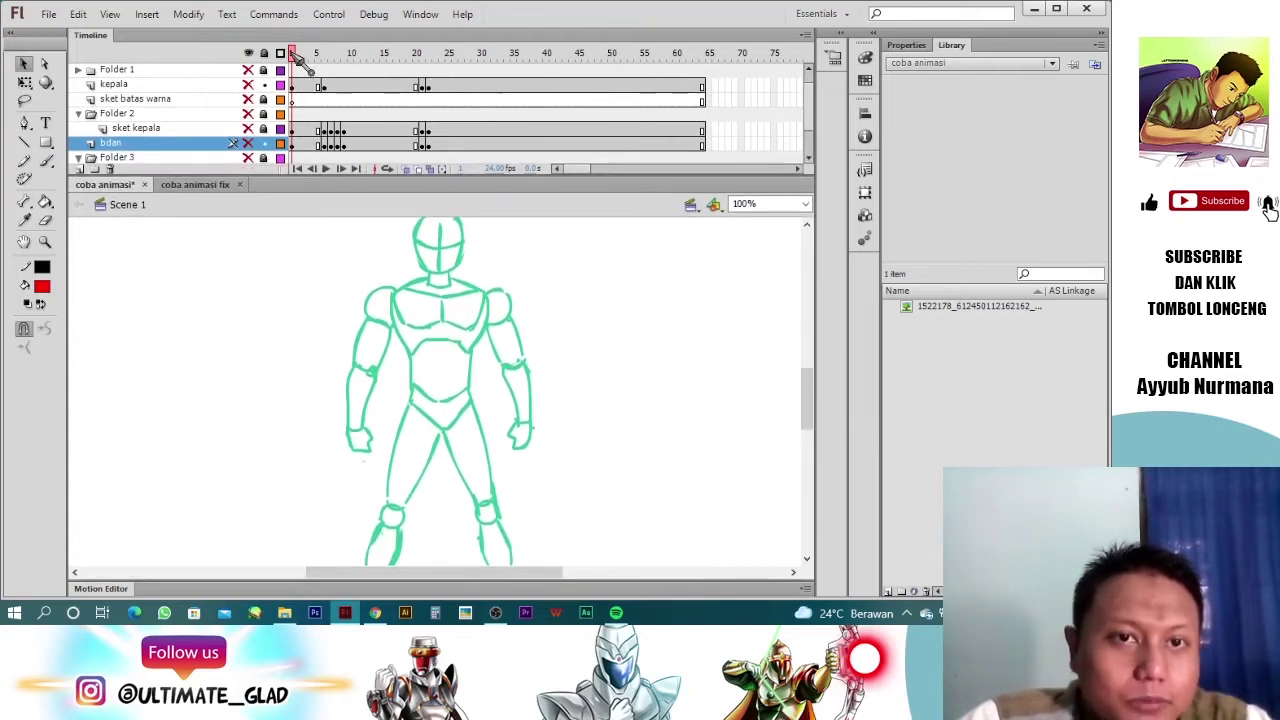
Step: Display all layers as outlines except sket bodi, which keeps its full colour
{"action": "mouse_move", "coordinate": [297, 55]}
{"action": "left_mouse_down"}
{"action": "mouse_move", "coordinate": [339, 52]}
{"action": "mouse_move", "coordinate": [297, 70]}
{"action": "left_mouse_up"}
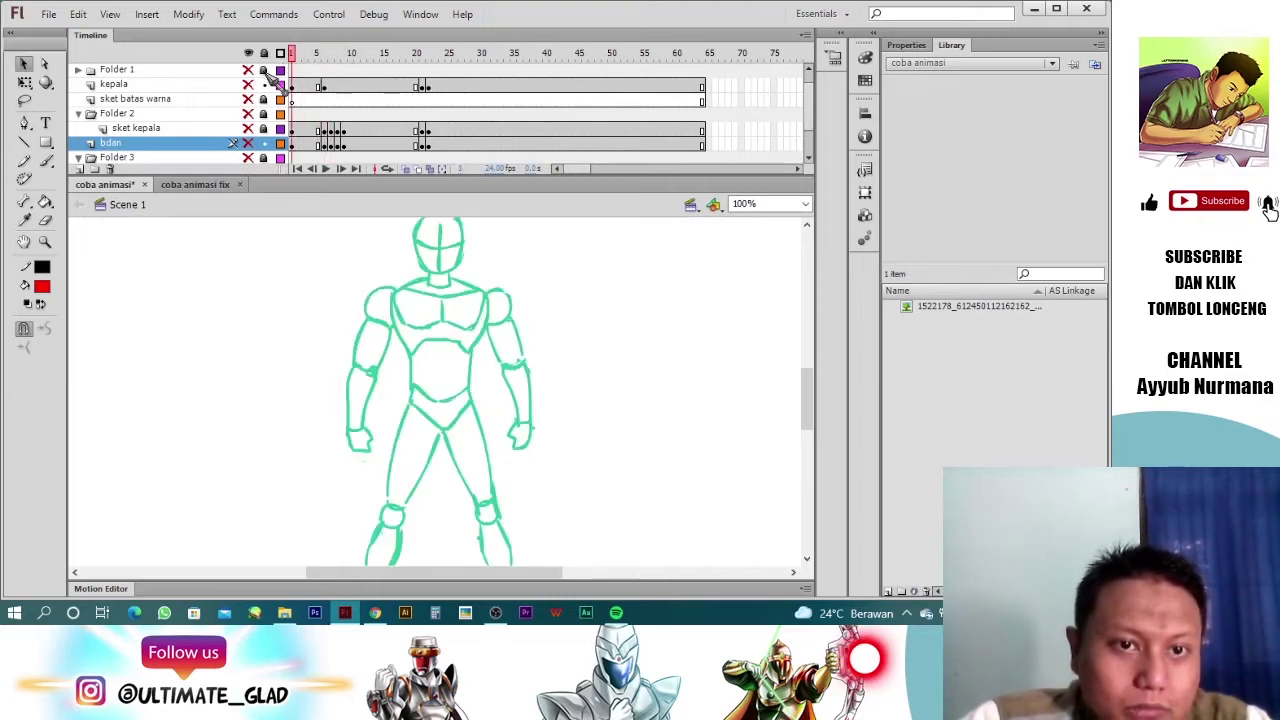
{"action": "scroll", "coordinate": [812, 128], "scroll_direction": "down", "scroll_amount": 1}
{"action": "scroll", "coordinate": [812, 128], "scroll_direction": "down", "scroll_amount": 2}
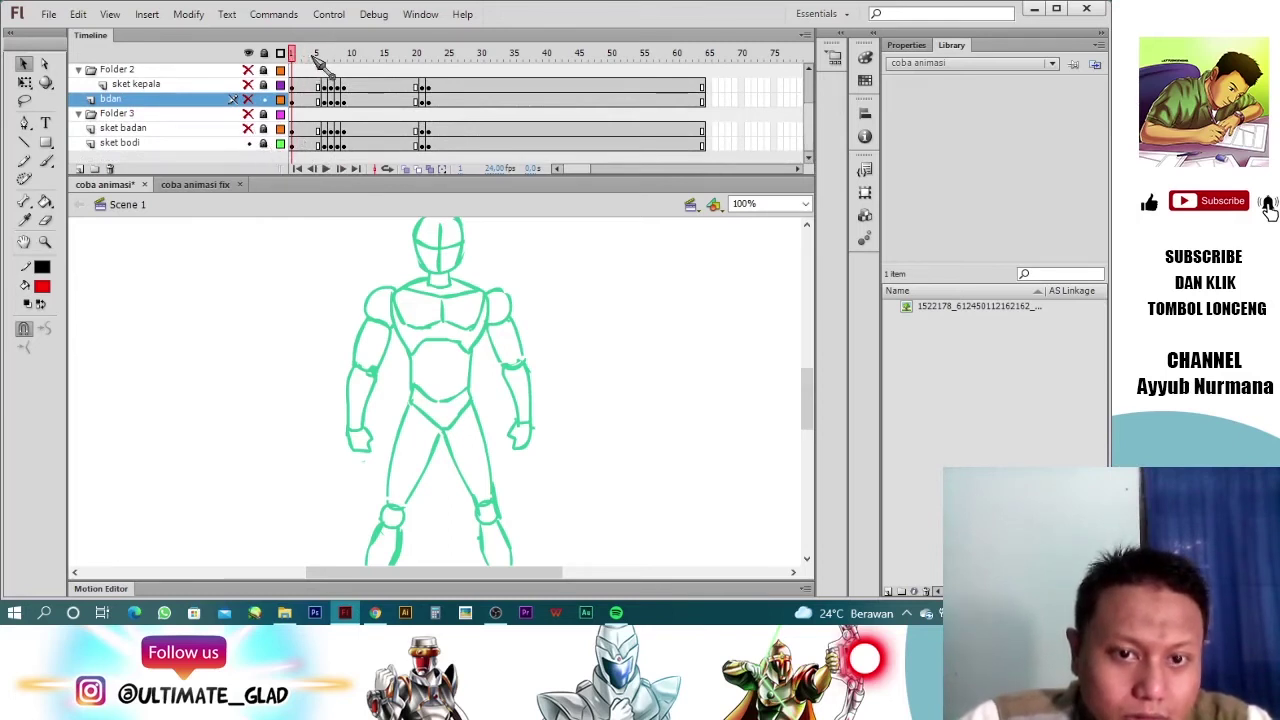
{"action": "left_click", "coordinate": [281, 53]}
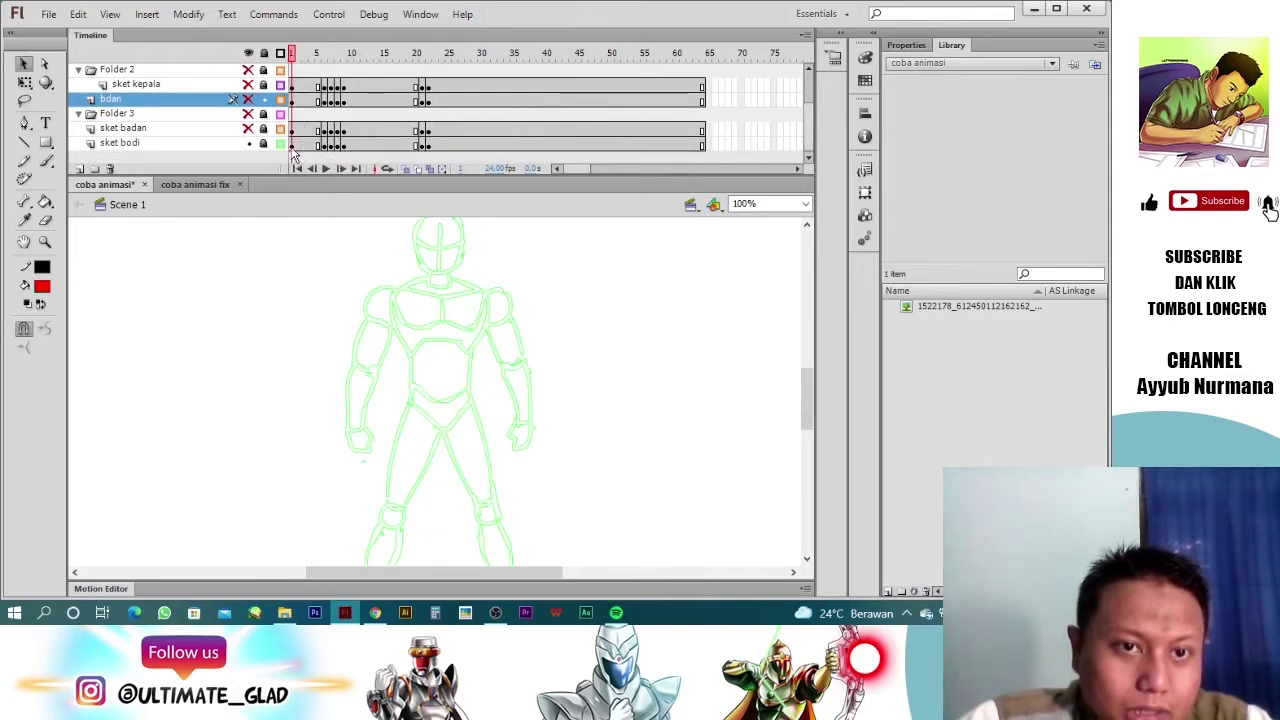
{"action": "left_click", "coordinate": [281, 143]}
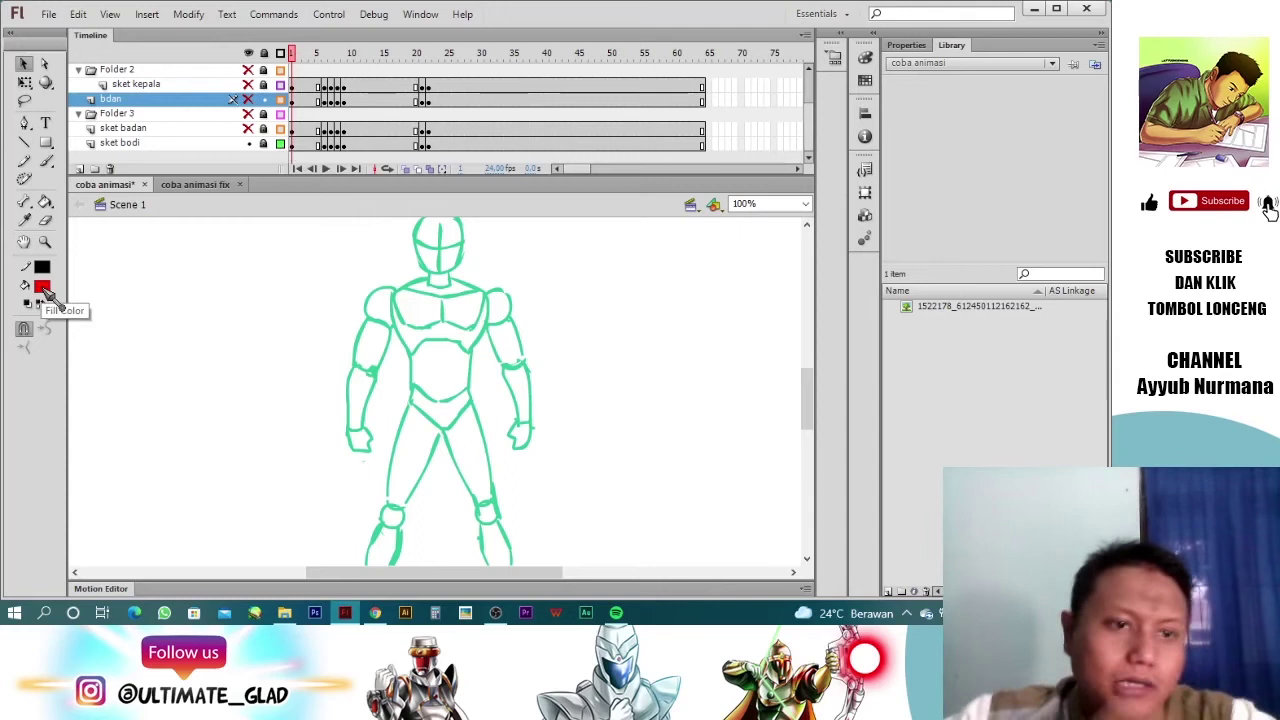
Step: Write "Key anim#1" in red with the Brush tool beside the figure on frame 1 of the unlocked sket bodi layer
{"action": "key", "text": "b"}
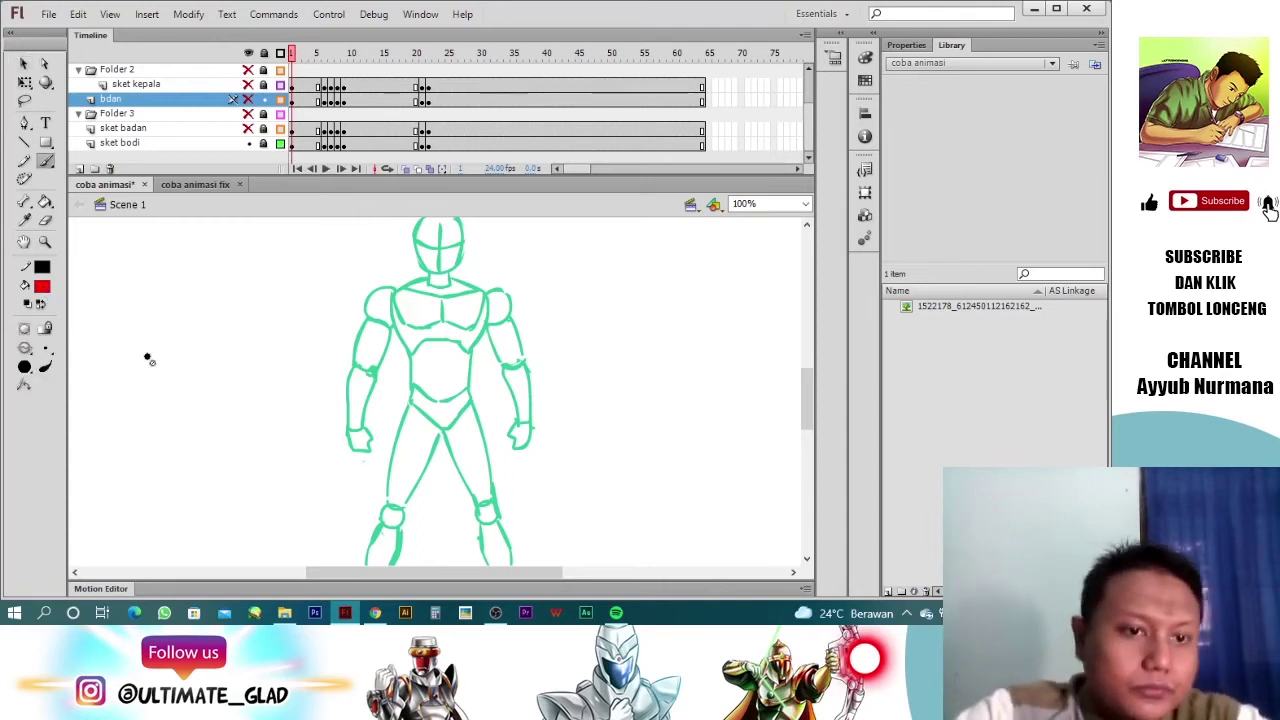
{"action": "left_click", "coordinate": [294, 144]}
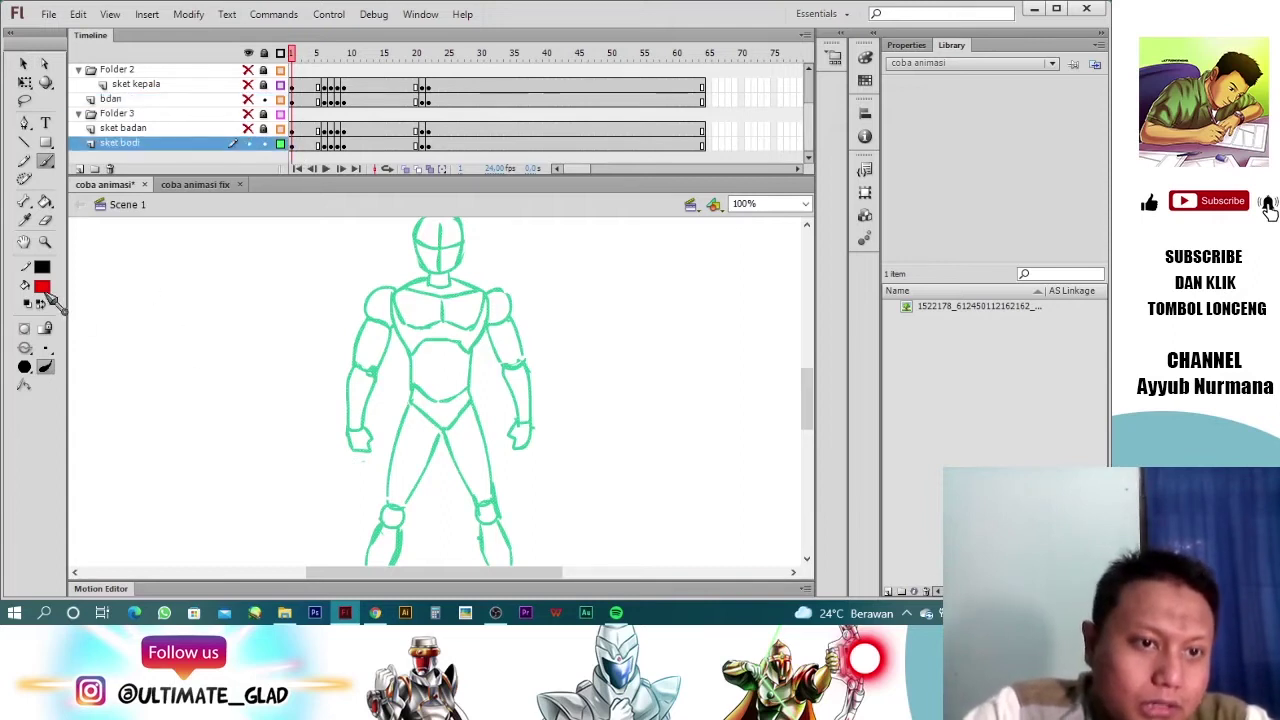
{"action": "left_click", "coordinate": [43, 287]}
{"action": "left_click", "coordinate": [57, 390]}
{"action": "mouse_move", "coordinate": [206, 287]}
{"action": "left_mouse_down"}
{"action": "mouse_move", "coordinate": [246, 383]}
{"action": "mouse_move", "coordinate": [282, 345]}
{"action": "left_mouse_up"}
{"action": "left_click_drag", "start_coordinate": [277, 300], "coordinate": [292, 345]}
{"action": "left_click_drag", "start_coordinate": [305, 296], "coordinate": [304, 364]}
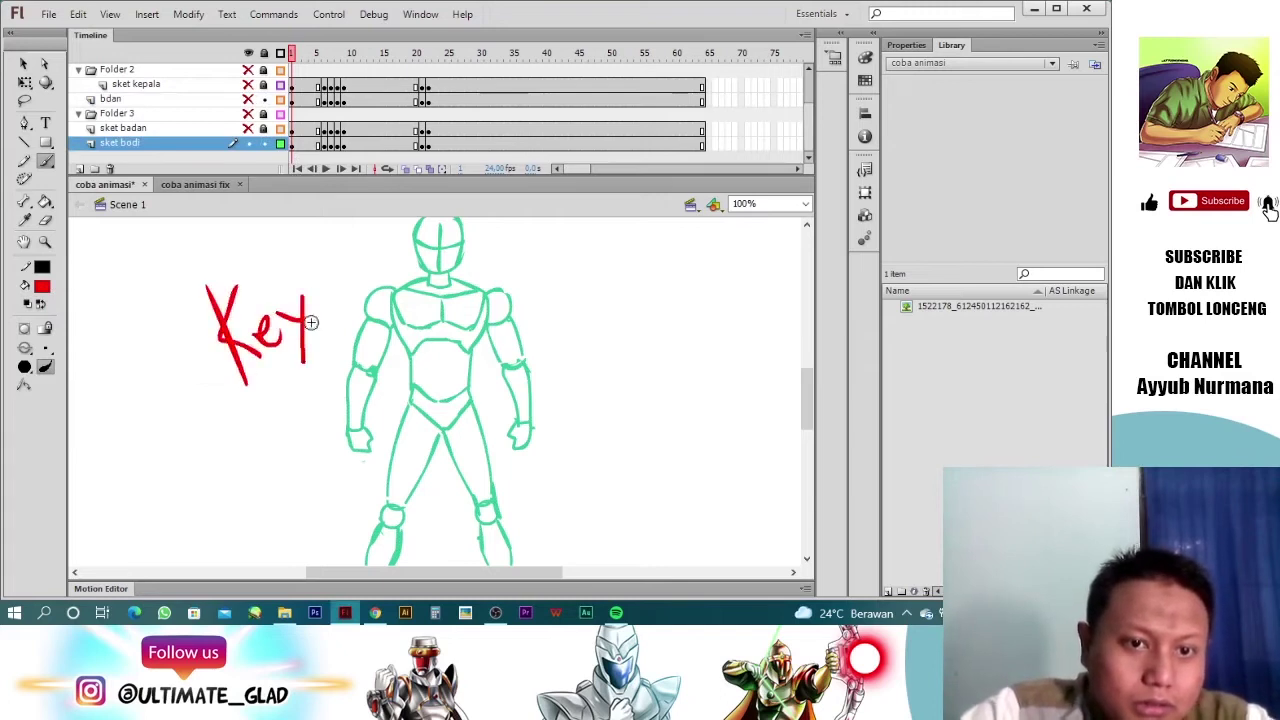
{"action": "mouse_move", "coordinate": [176, 476]}
{"action": "left_mouse_down"}
{"action": "mouse_move", "coordinate": [212, 445]}
{"action": "mouse_move", "coordinate": [234, 458]}
{"action": "mouse_move", "coordinate": [264, 420]}
{"action": "left_mouse_up"}
{"action": "mouse_move", "coordinate": [274, 388]}
{"action": "left_mouse_down"}
{"action": "mouse_move", "coordinate": [276, 428]}
{"action": "mouse_move", "coordinate": [292, 430]}
{"action": "mouse_move", "coordinate": [302, 404]}
{"action": "left_mouse_up"}
{"action": "left_click_drag", "start_coordinate": [298, 384], "coordinate": [310, 398]}
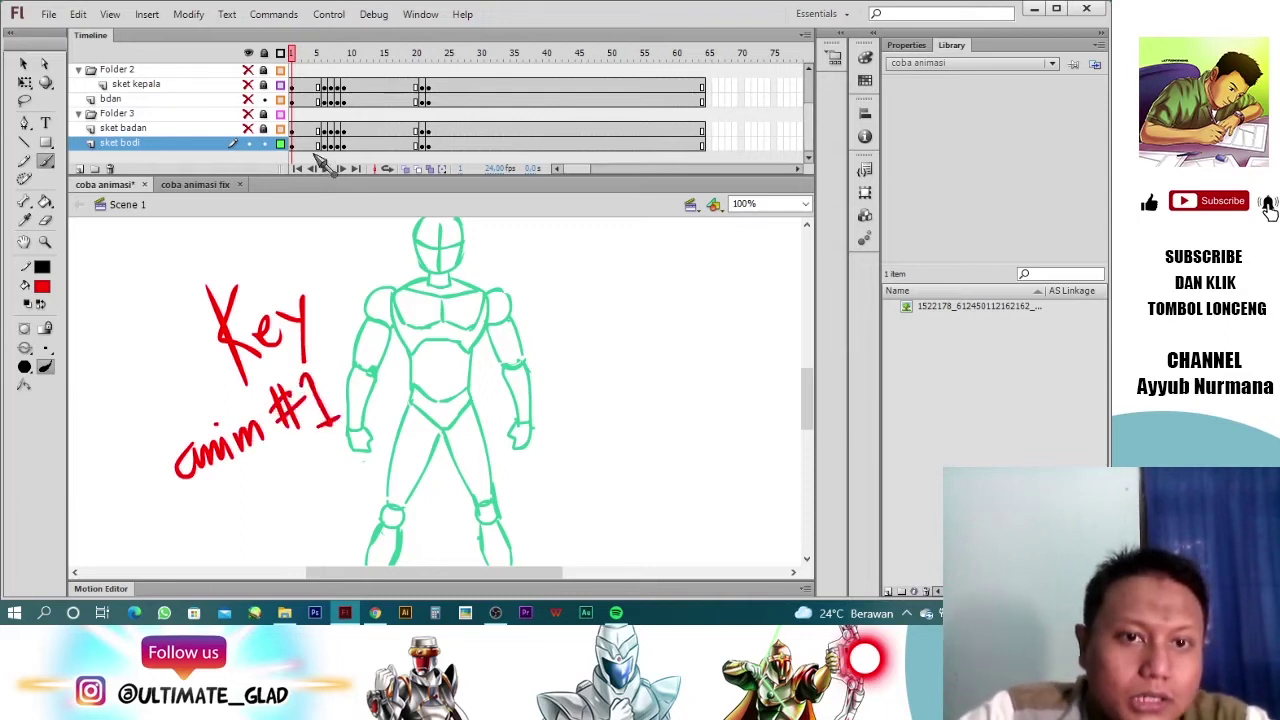
Step: Brush the red label "Key Anim#2" beside the figure on frame 9 of the sket bodi layer
{"action": "left_click_drag", "start_coordinate": [296, 58], "coordinate": [357, 64]}
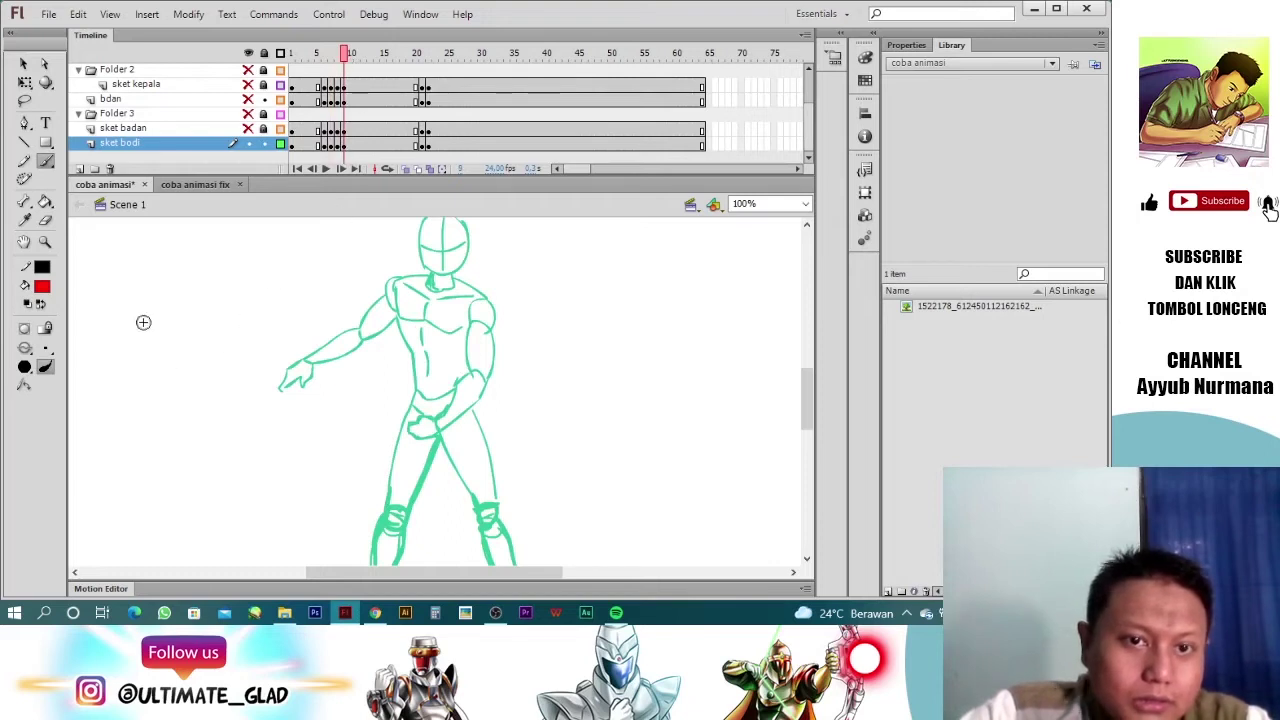
{"action": "left_click_drag", "start_coordinate": [94, 281], "coordinate": [118, 364]}
{"action": "mouse_move", "coordinate": [123, 270]}
{"action": "left_mouse_down"}
{"action": "mouse_move", "coordinate": [143, 340]}
{"action": "mouse_move", "coordinate": [155, 316]}
{"action": "mouse_move", "coordinate": [162, 342]}
{"action": "left_mouse_up"}
{"action": "mouse_move", "coordinate": [176, 306]}
{"action": "left_mouse_down"}
{"action": "mouse_move", "coordinate": [177, 380]}
{"action": "mouse_move", "coordinate": [111, 468]}
{"action": "left_mouse_up"}
{"action": "left_click_drag", "start_coordinate": [114, 396], "coordinate": [146, 466]}
{"action": "mouse_move", "coordinate": [108, 438]}
{"action": "left_mouse_down"}
{"action": "mouse_move", "coordinate": [154, 403]}
{"action": "mouse_move", "coordinate": [204, 428]}
{"action": "left_mouse_up"}
{"action": "left_click", "coordinate": [213, 420]}
{"action": "mouse_move", "coordinate": [204, 382]}
{"action": "left_mouse_down"}
{"action": "mouse_move", "coordinate": [208, 412]}
{"action": "mouse_move", "coordinate": [230, 384]}
{"action": "left_mouse_up"}
{"action": "mouse_move", "coordinate": [234, 388]}
{"action": "left_mouse_down"}
{"action": "mouse_move", "coordinate": [238, 426]}
{"action": "mouse_move", "coordinate": [258, 420]}
{"action": "left_mouse_up"}
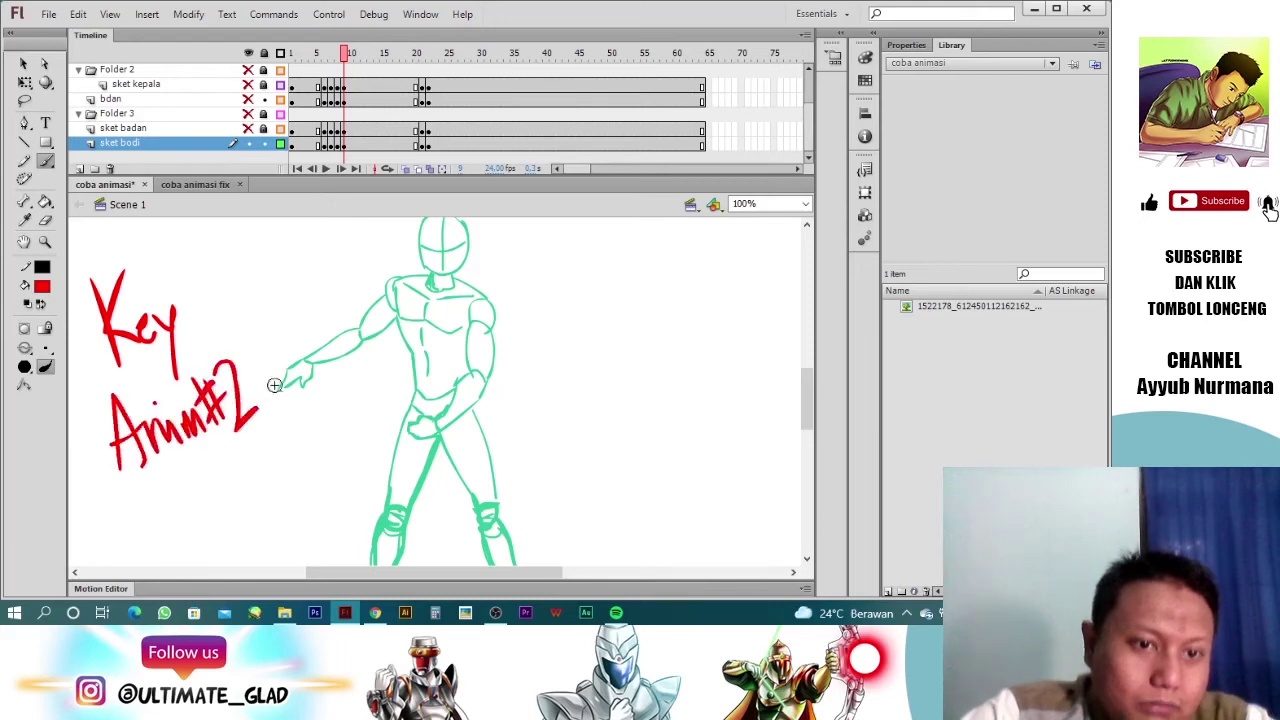
Step: Brush the red label "Key Anim#3" beside the wide-stance figure on frame 22 of the sket bodi layer
{"action": "left_click_drag", "start_coordinate": [350, 50], "coordinate": [432, 55]}
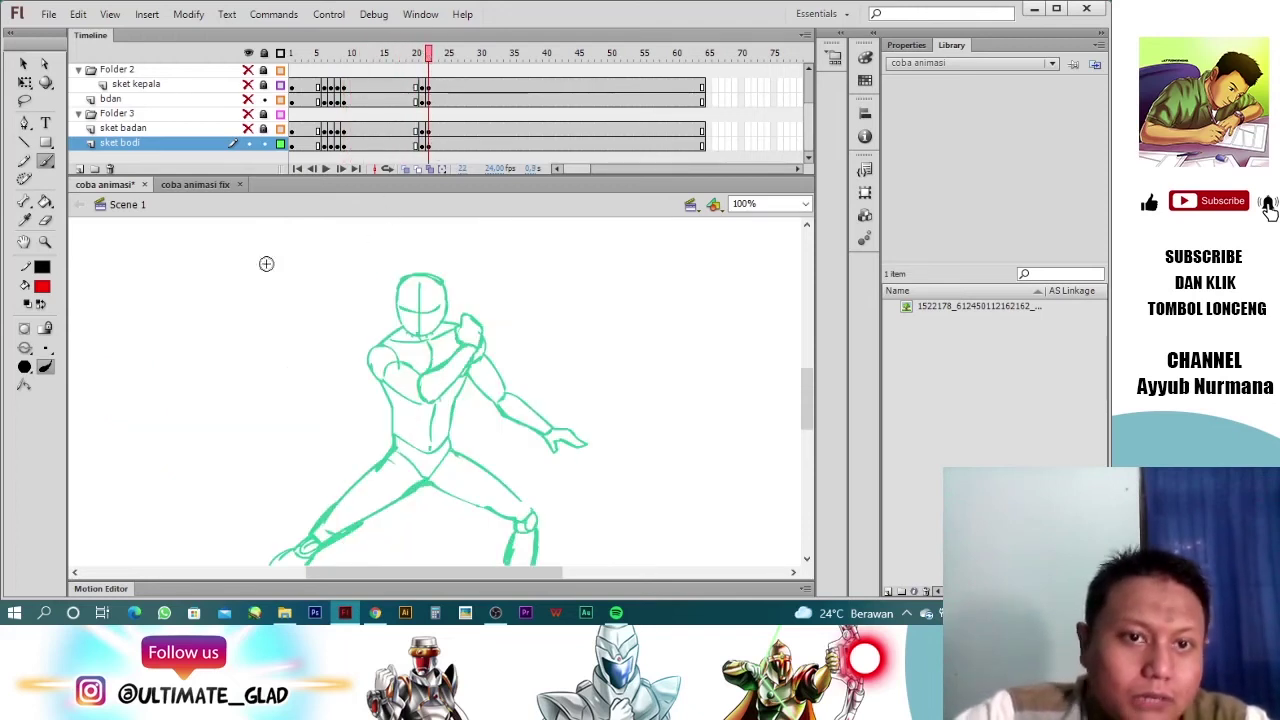
{"action": "left_click_drag", "start_coordinate": [100, 310], "coordinate": [128, 414]}
{"action": "mouse_move", "coordinate": [140, 310]}
{"action": "left_mouse_down"}
{"action": "mouse_move", "coordinate": [162, 384]}
{"action": "mouse_move", "coordinate": [186, 385]}
{"action": "left_mouse_up"}
{"action": "left_click_drag", "start_coordinate": [196, 336], "coordinate": [204, 428]}
{"action": "mouse_move", "coordinate": [127, 521]}
{"action": "left_mouse_down"}
{"action": "mouse_move", "coordinate": [237, 434]}
{"action": "mouse_move", "coordinate": [258, 443]}
{"action": "mouse_move", "coordinate": [262, 424]}
{"action": "left_mouse_up"}
{"action": "left_click_drag", "start_coordinate": [232, 444], "coordinate": [264, 436]}
{"action": "left_click_drag", "start_coordinate": [256, 380], "coordinate": [268, 456]}
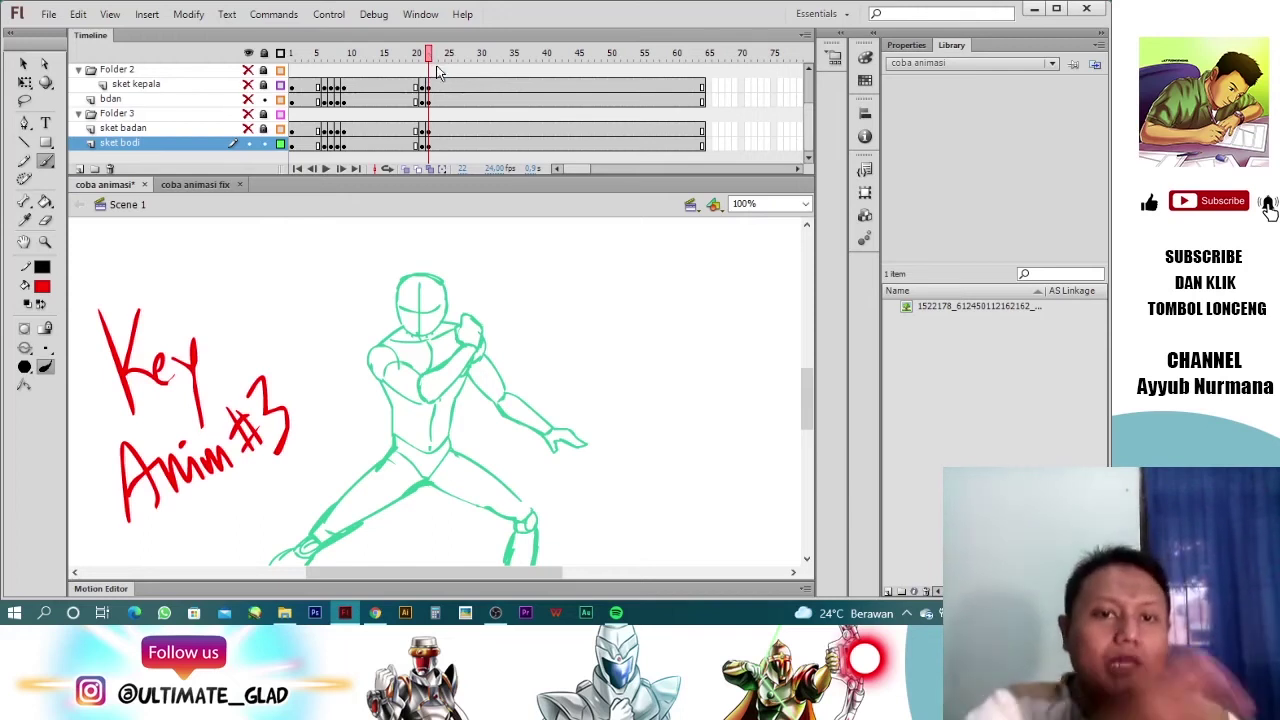
Step: Set the stage magnification to Show All
{"action": "left_click", "coordinate": [805, 203]}
{"action": "left_click", "coordinate": [768, 236]}
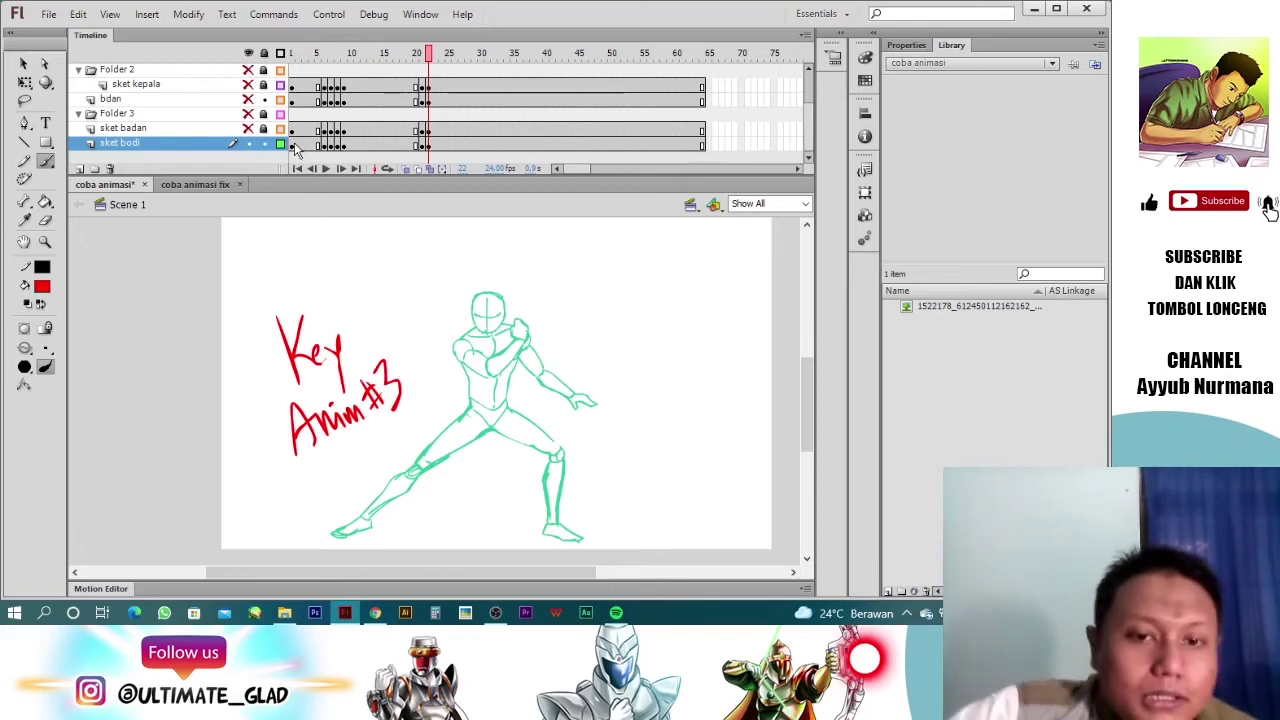
Step: Review the labelled key poses on frames 1, 9 and 22 of the sket bodi layer
{"action": "left_click_drag", "start_coordinate": [422, 70], "coordinate": [204, 84]}
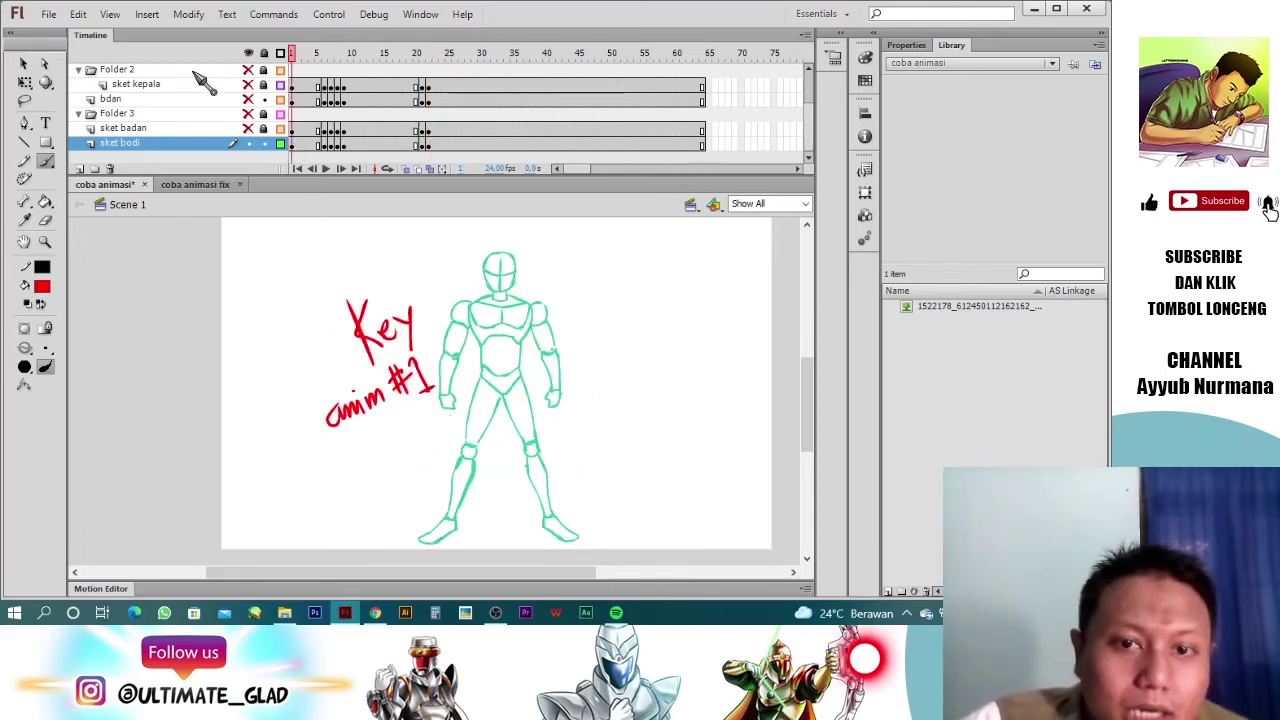
{"action": "key", "text": "Return"}
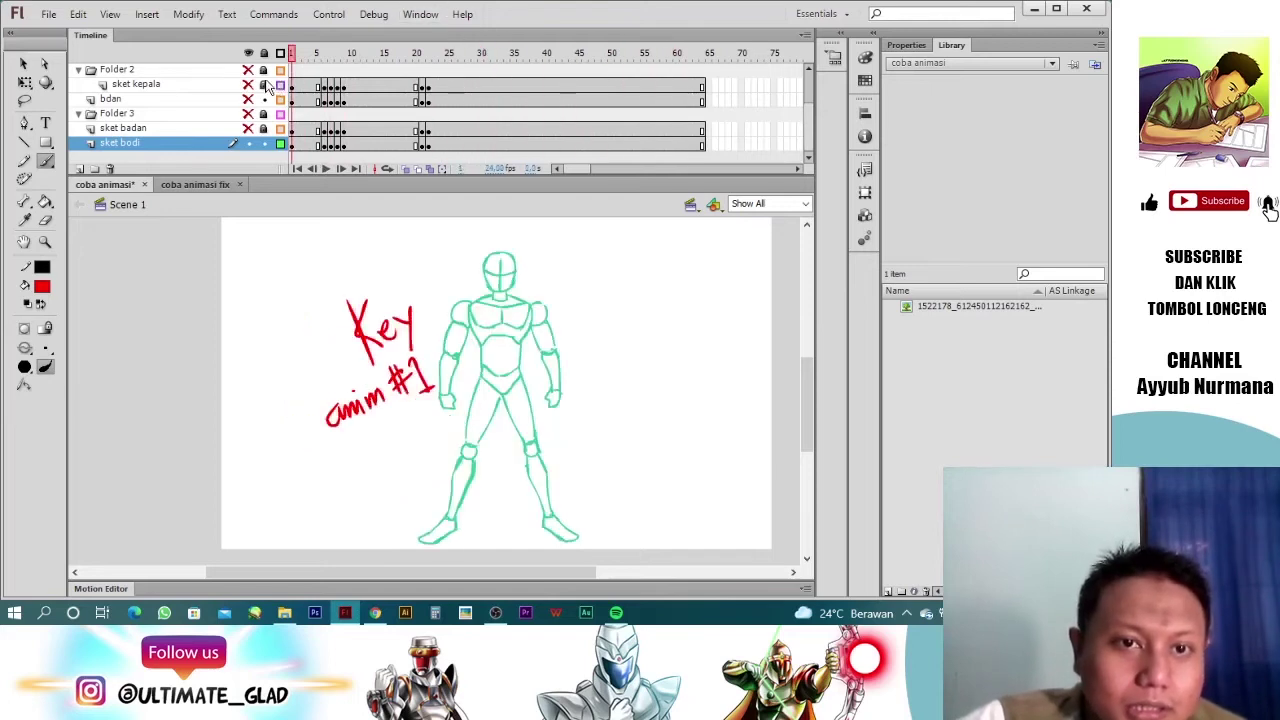
{"action": "left_click", "coordinate": [343, 145]}
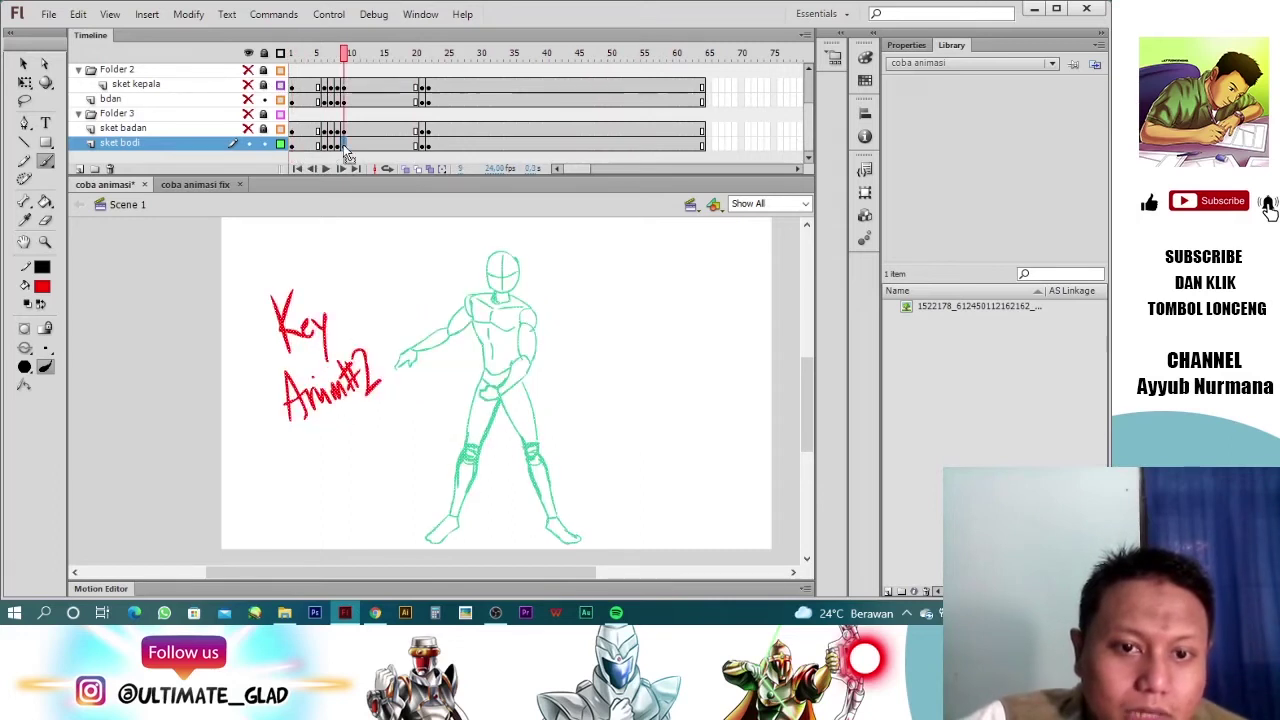
{"action": "left_click", "coordinate": [432, 146]}
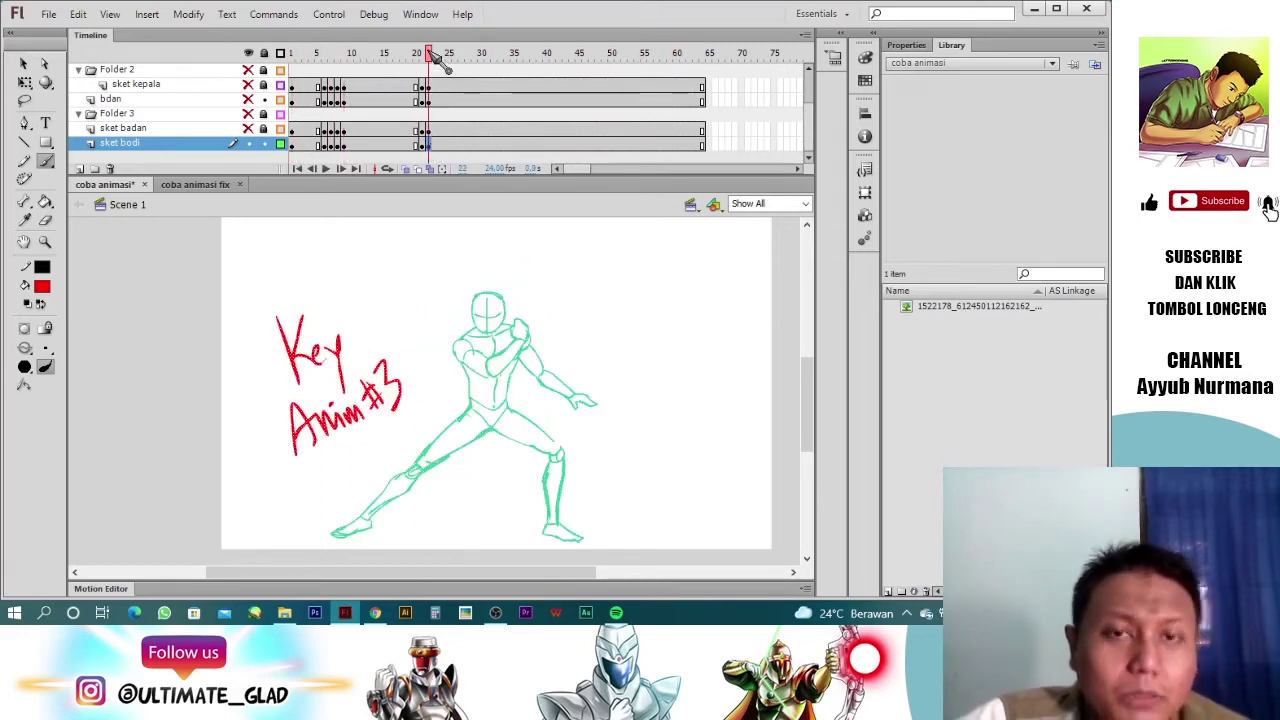
Step: Step through the sket bodi in-between drawings from frame 6 to frame 9 and around frame 21, returning to frame 1
{"action": "left_click_drag", "start_coordinate": [432, 54], "coordinate": [291, 54]}
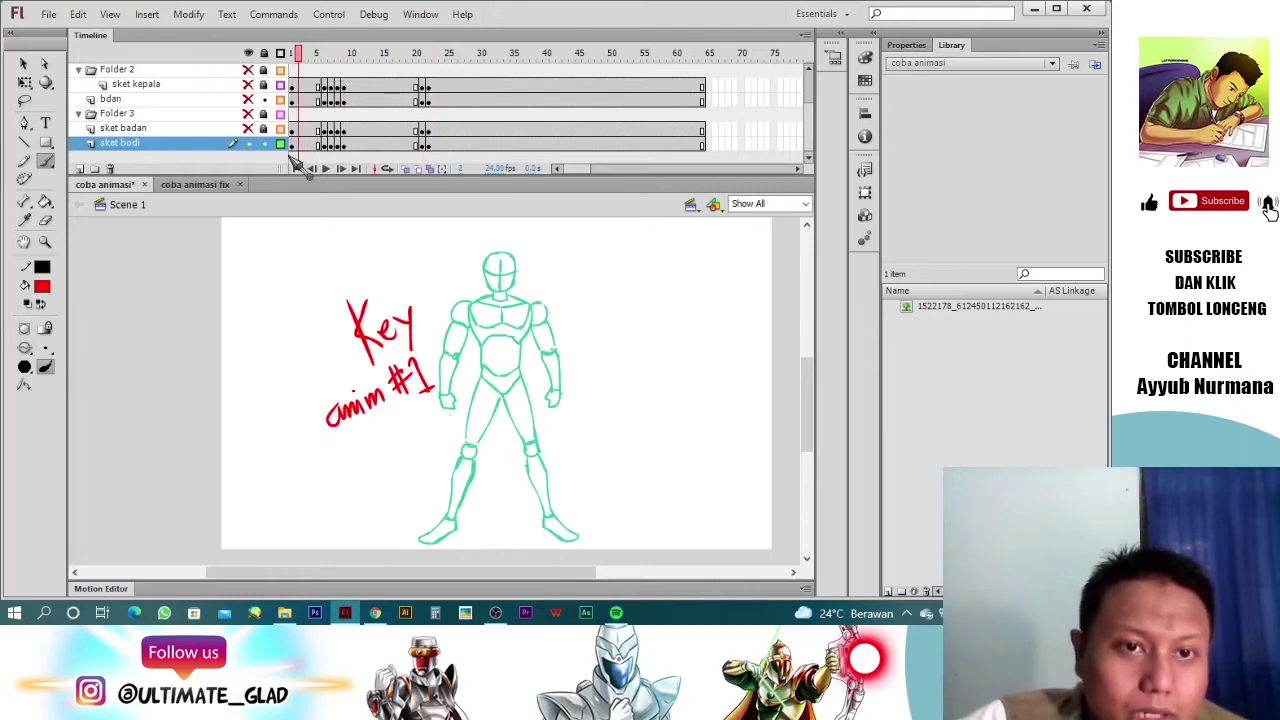
{"action": "left_click", "coordinate": [324, 145]}
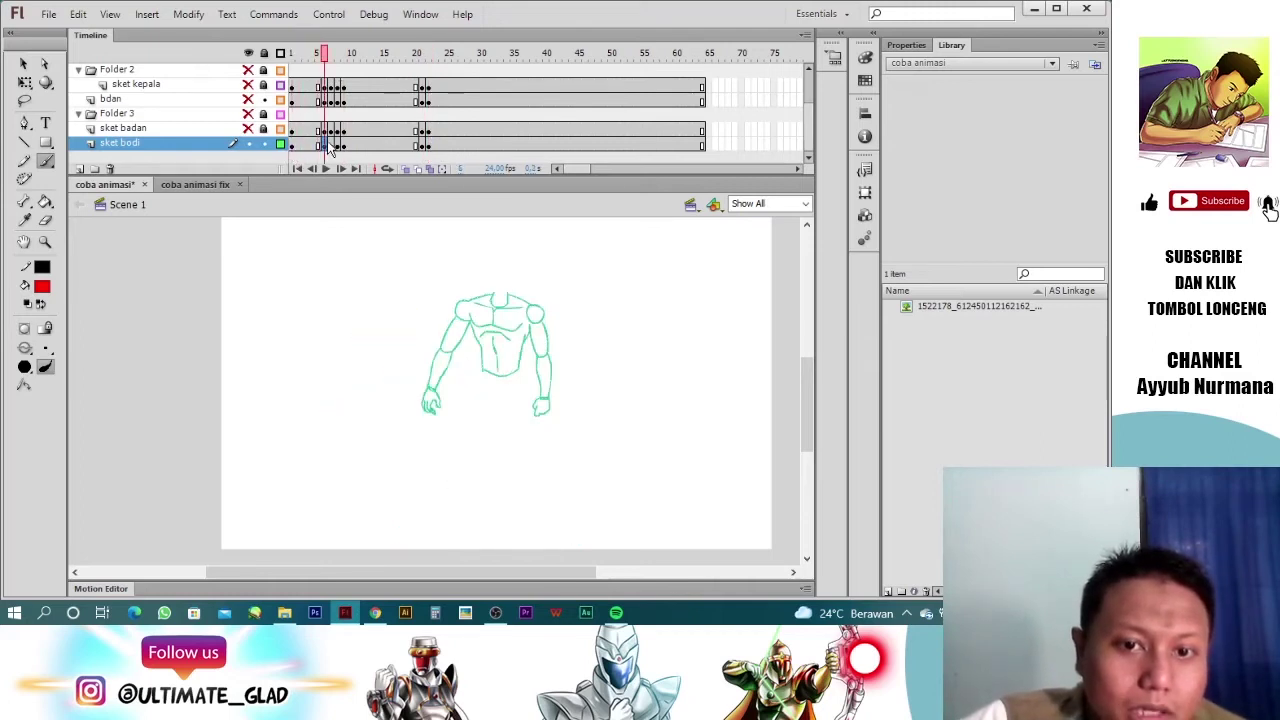
{"action": "key", "text": "period"}
{"action": "key", "text": "period"}
{"action": "key", "text": "period"}
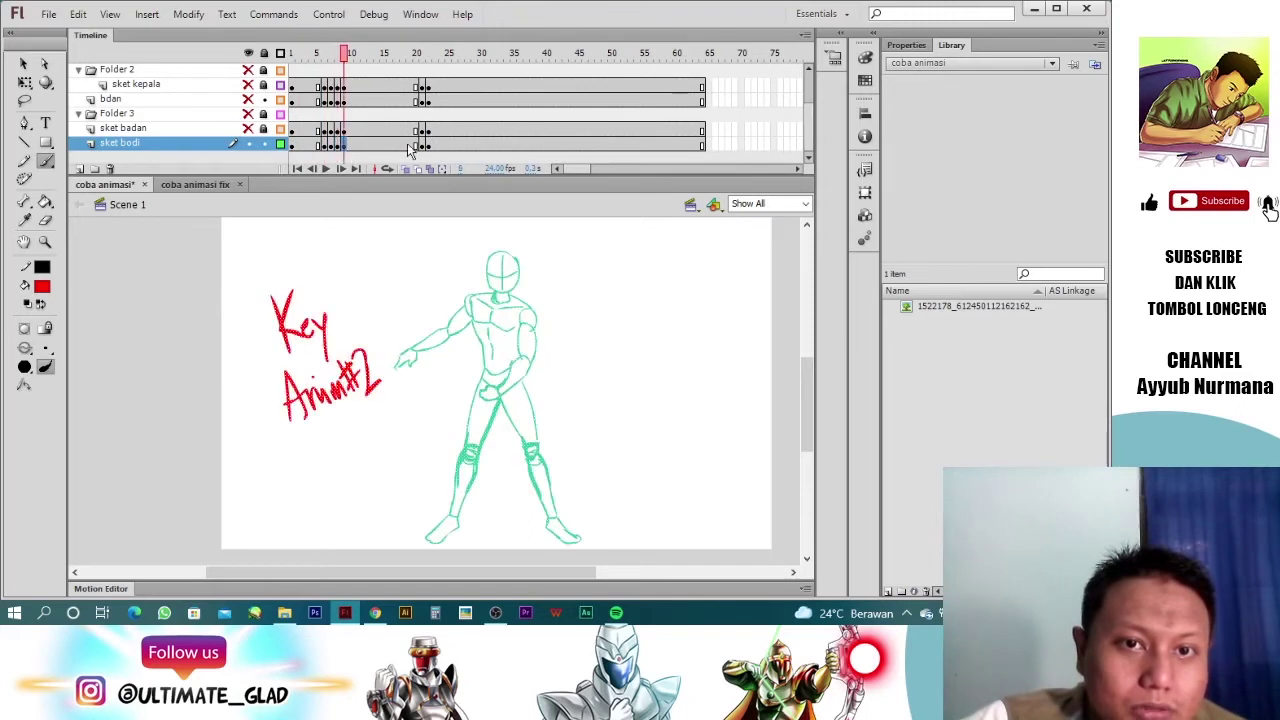
{"action": "left_click", "coordinate": [420, 147]}
{"action": "left_click_drag", "start_coordinate": [432, 54], "coordinate": [262, 82]}
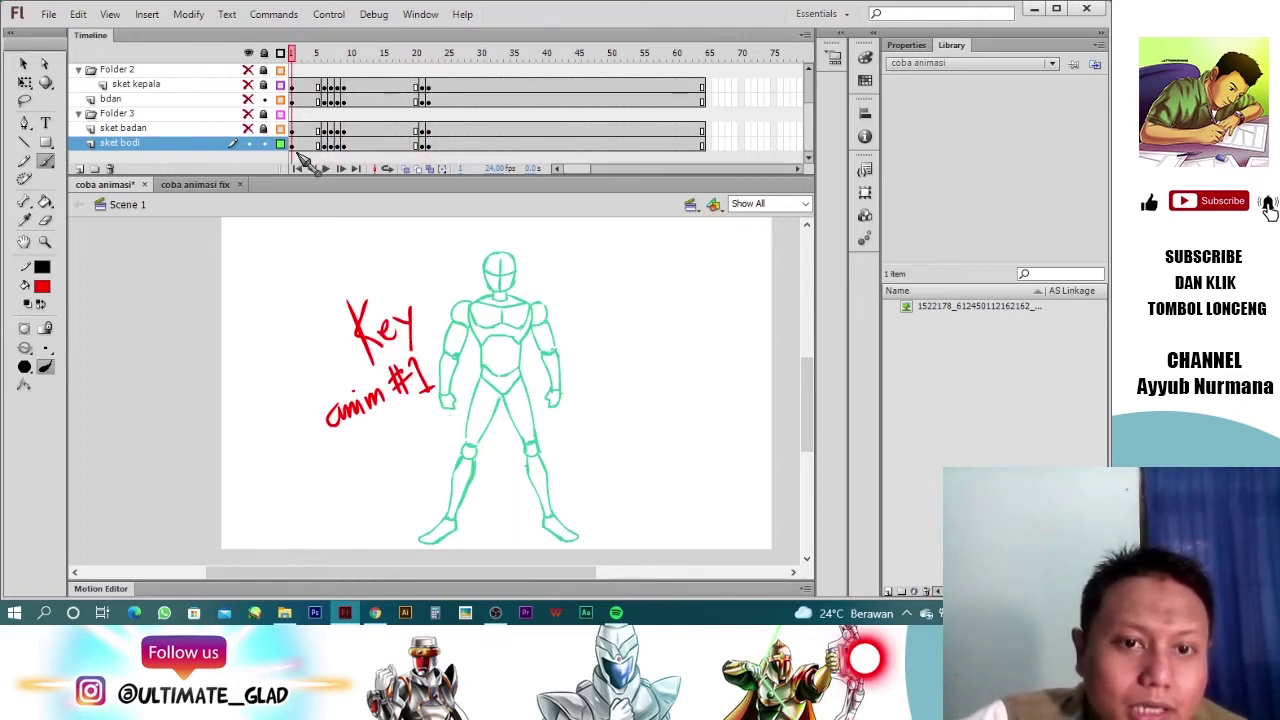
Step: Compare the frame 9 key pose with the in-between drawings on frames 6, 7 and 8
{"action": "left_click", "coordinate": [345, 145]}
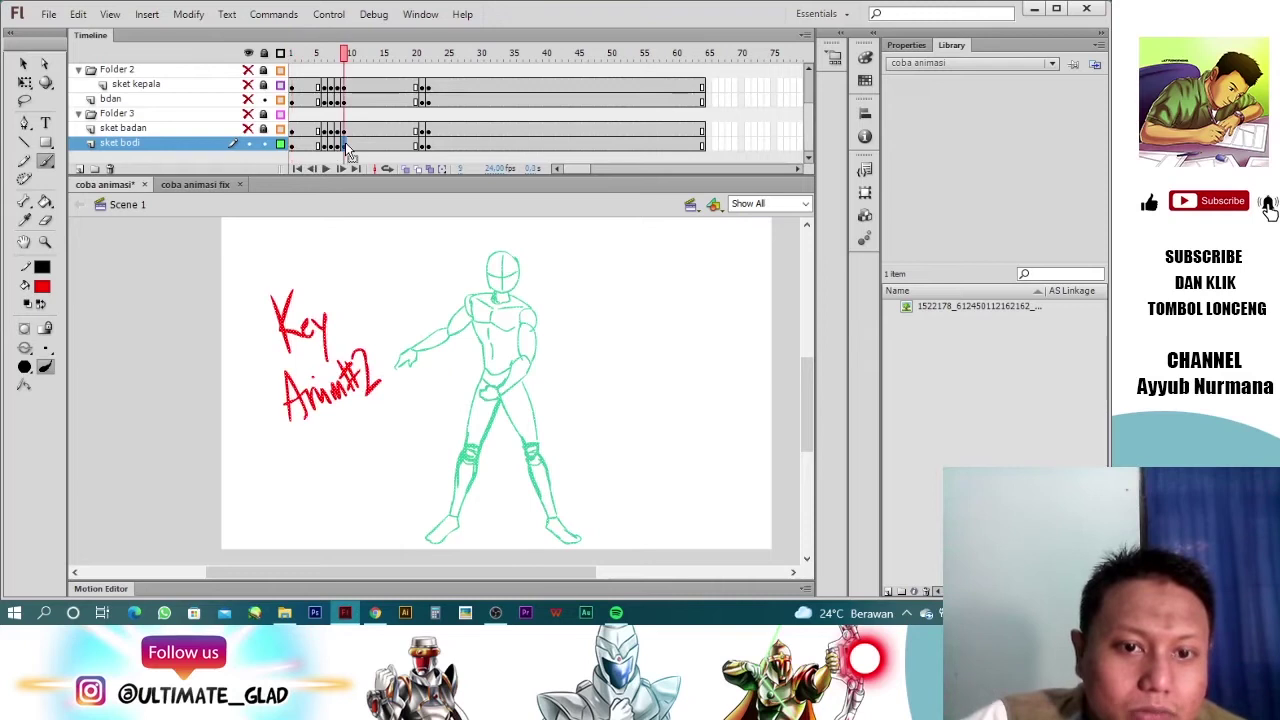
{"action": "left_click", "coordinate": [328, 147]}
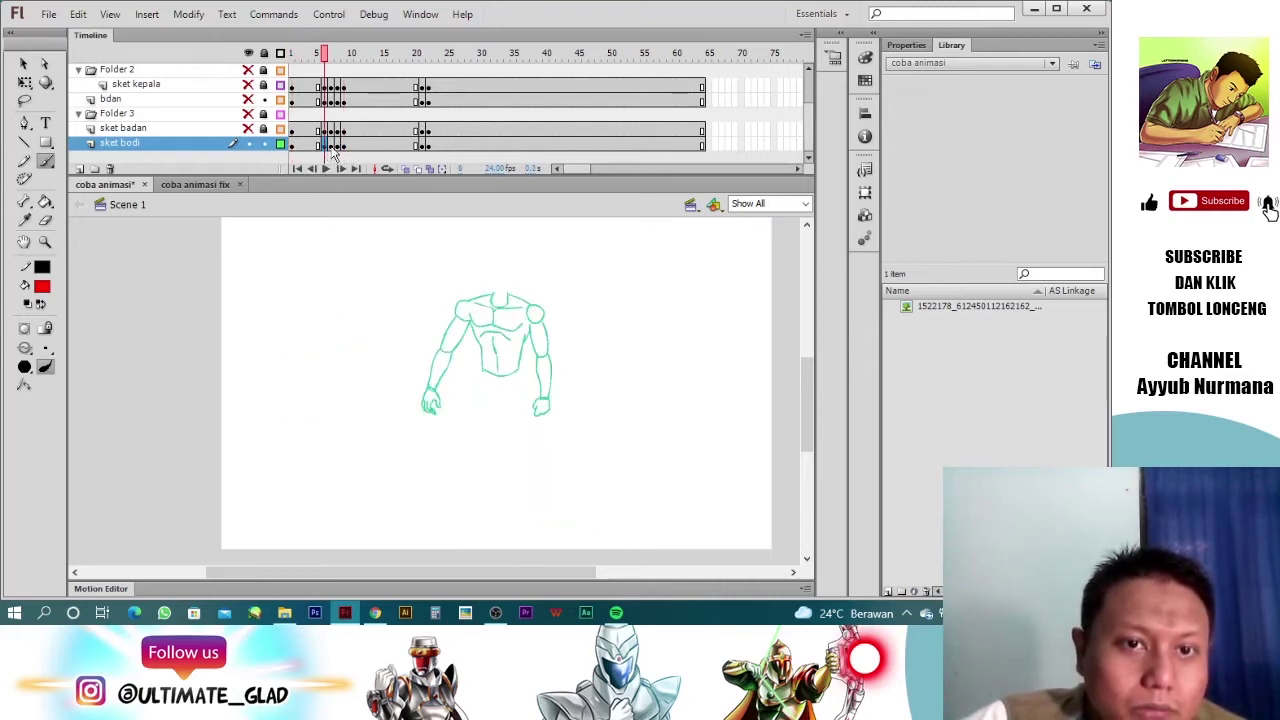
{"action": "left_click", "coordinate": [333, 147]}
{"action": "left_click", "coordinate": [339, 146]}
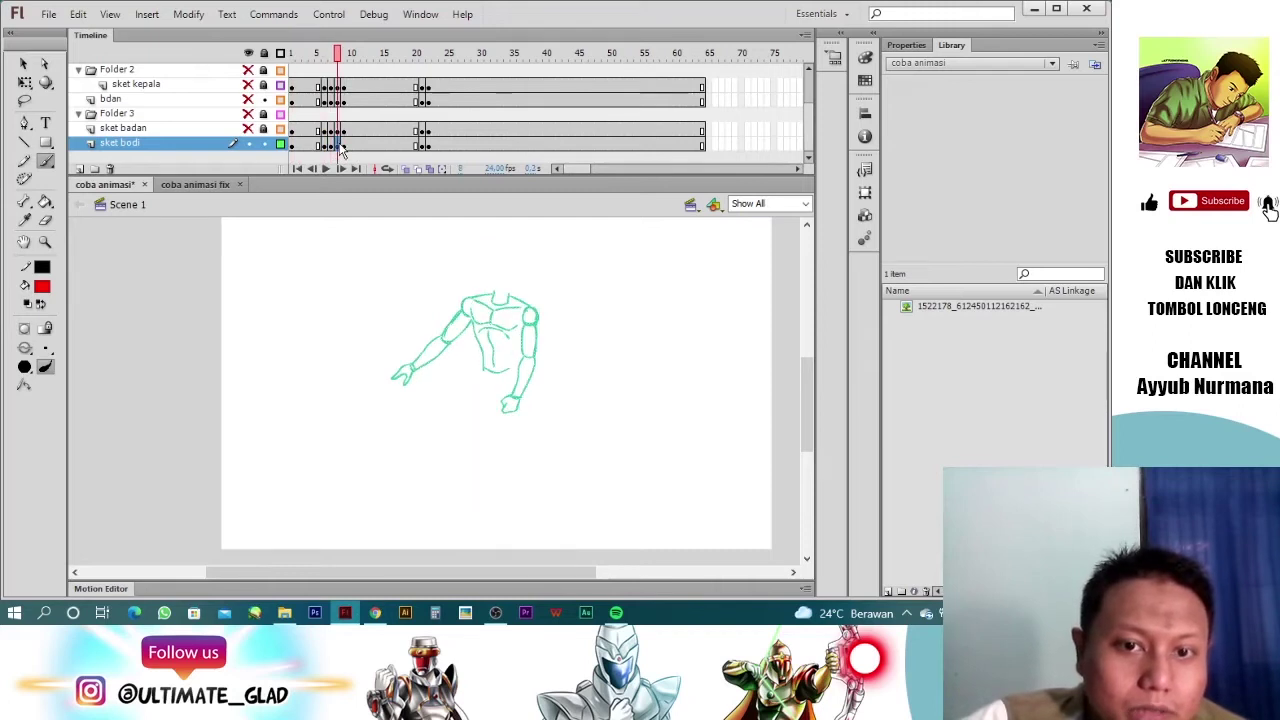
Step: Turn on onion skinning to view the drawings preceding frame 9 together, and turn it off again
{"action": "left_click", "coordinate": [407, 170]}
{"action": "mouse_move", "coordinate": [355, 55]}
{"action": "left_mouse_down"}
{"action": "mouse_move", "coordinate": [381, 56]}
{"action": "mouse_move", "coordinate": [292, 56]}
{"action": "mouse_move", "coordinate": [330, 57]}
{"action": "mouse_move", "coordinate": [338, 74]}
{"action": "mouse_move", "coordinate": [296, 70]}
{"action": "mouse_move", "coordinate": [352, 90]}
{"action": "left_mouse_up"}
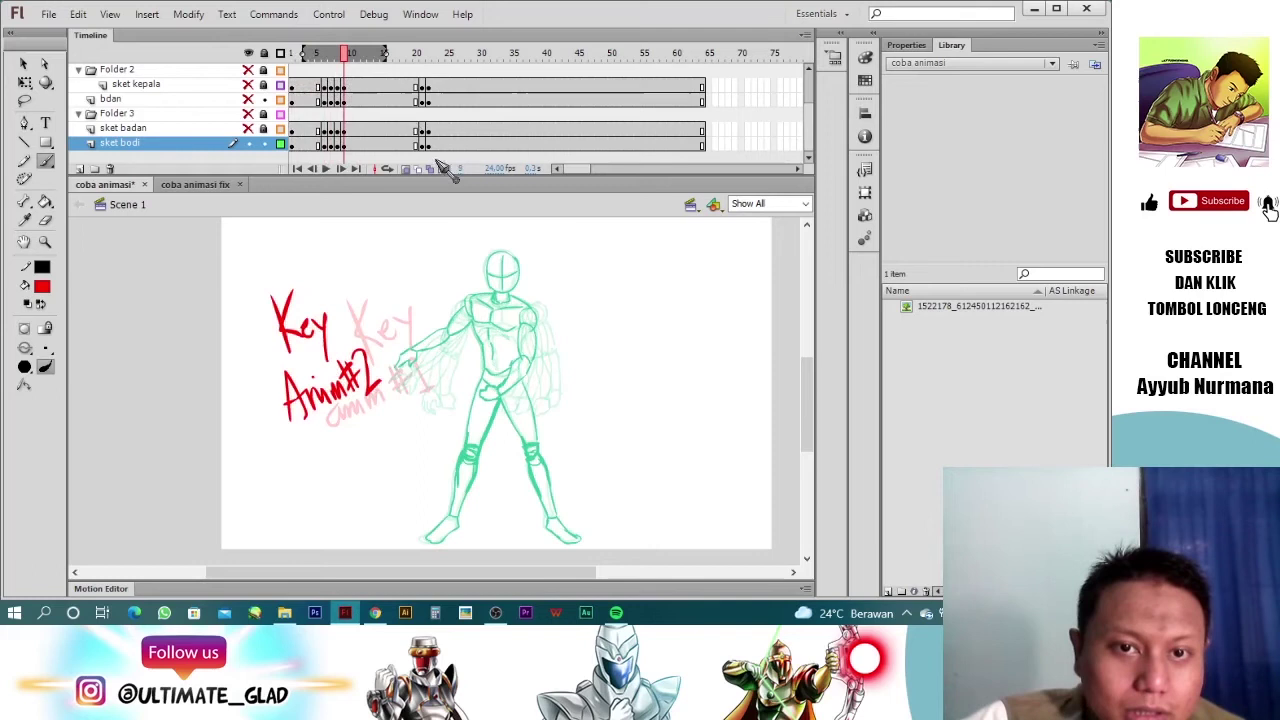
{"action": "left_click", "coordinate": [413, 169]}
Step: Compare the key pose on frame 22 with the one on frame 9
{"action": "left_click", "coordinate": [430, 147]}
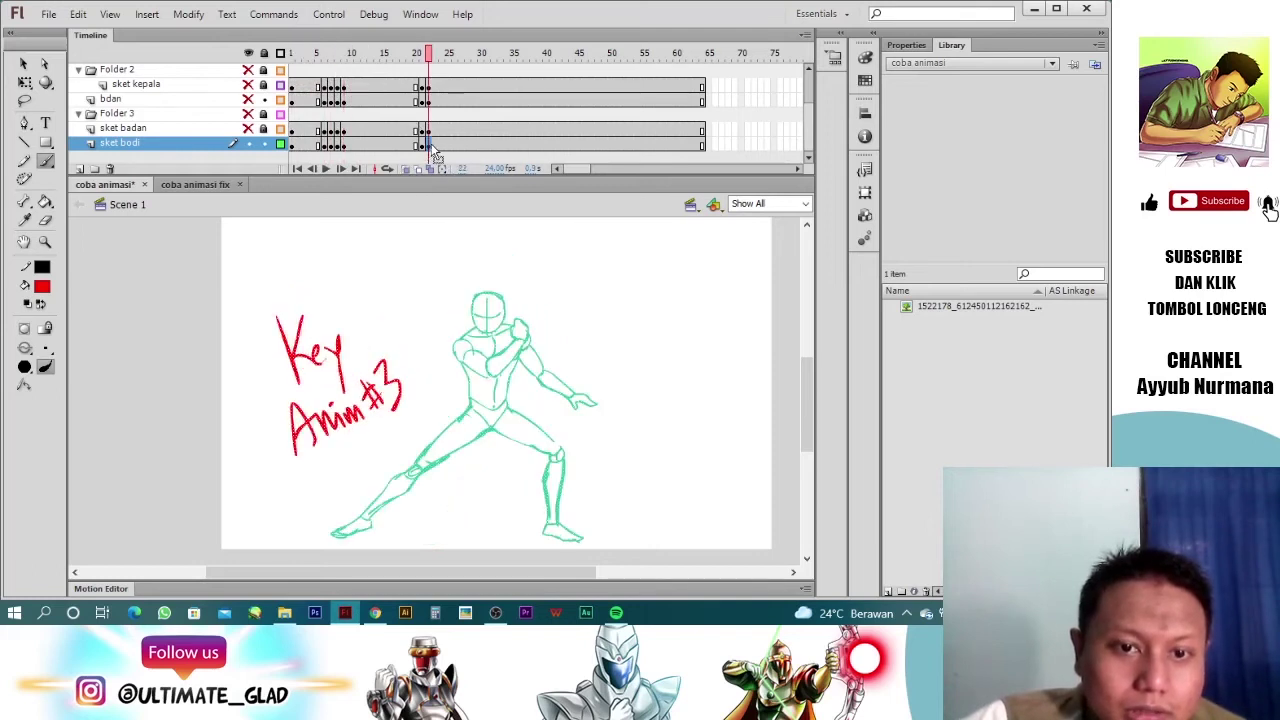
{"action": "left_click", "coordinate": [346, 148]}
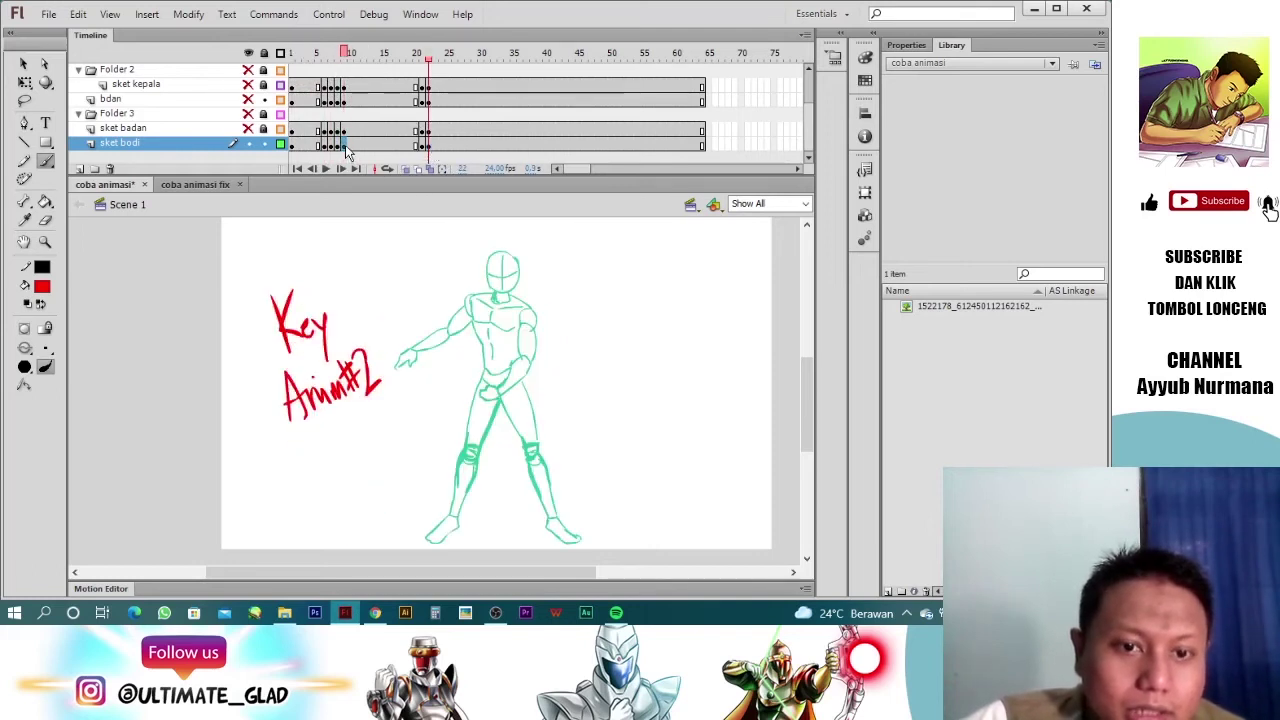
{"action": "left_click_drag", "start_coordinate": [357, 55], "coordinate": [350, 87]}
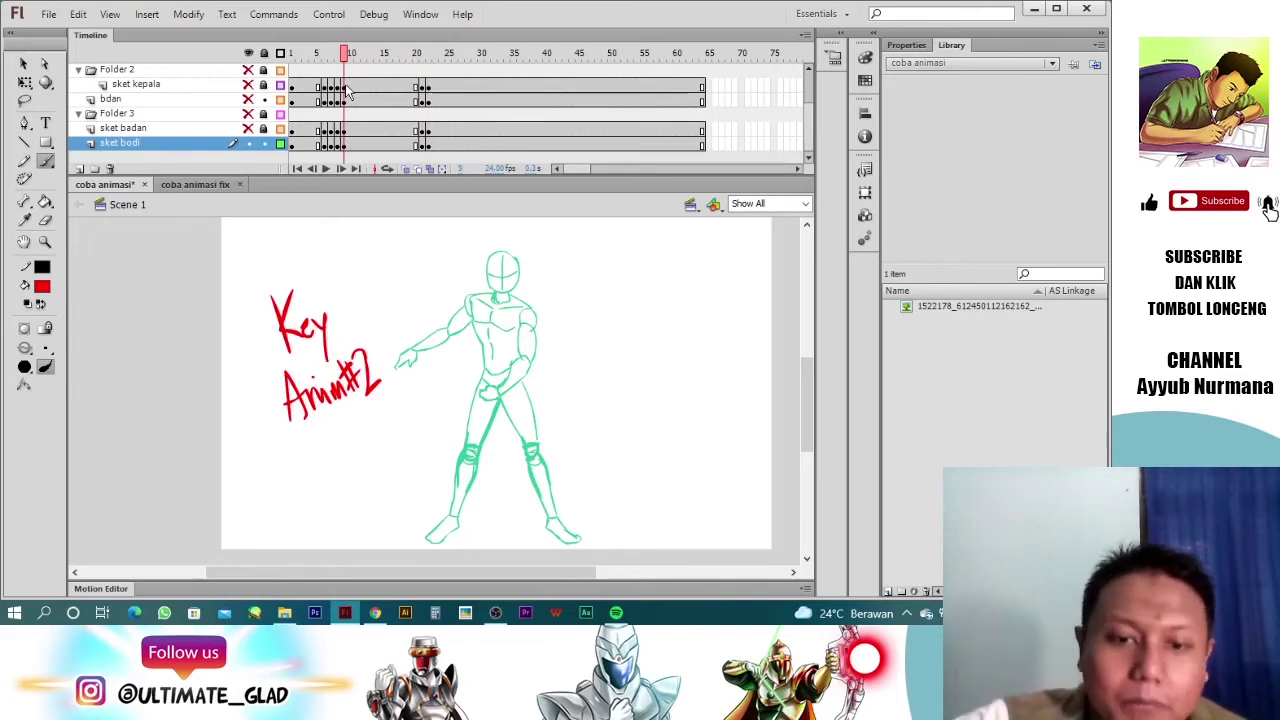
Step: Play and scrub the sket bodi rough animation from frame 1, and return the playhead to frame 1
{"action": "left_click_drag", "start_coordinate": [345, 54], "coordinate": [206, 106]}
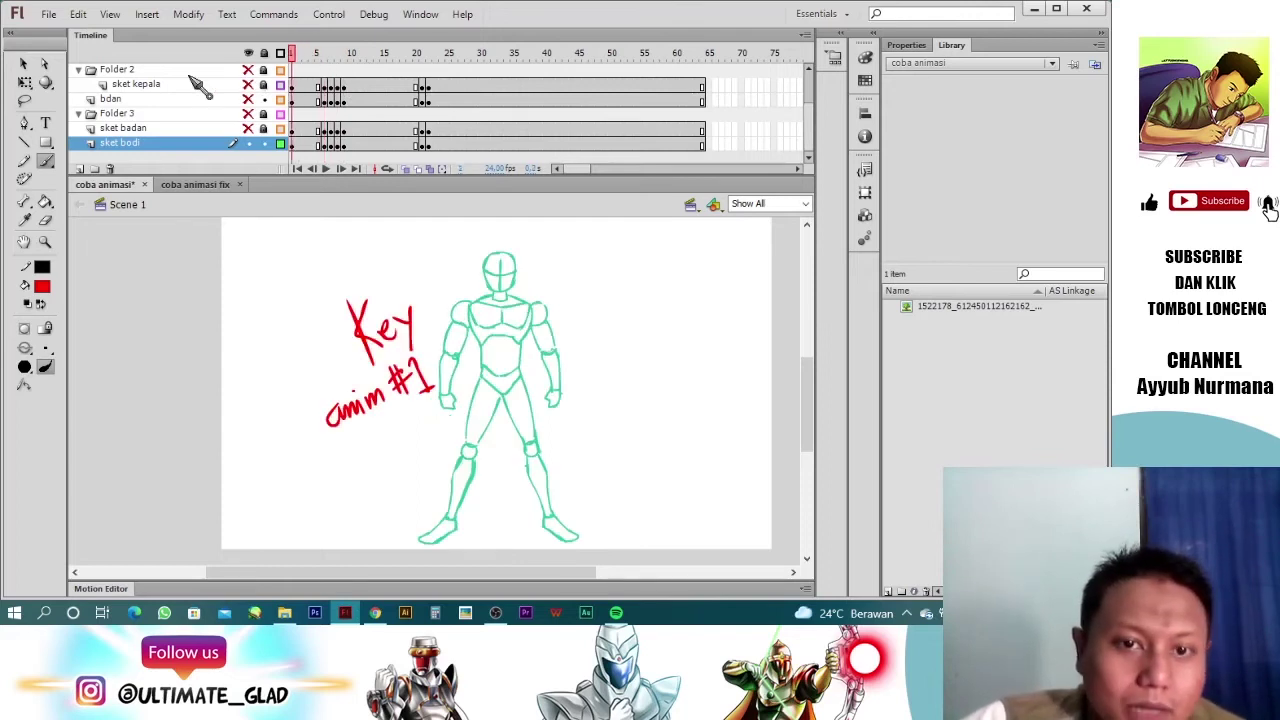
{"action": "key", "text": "Return"}
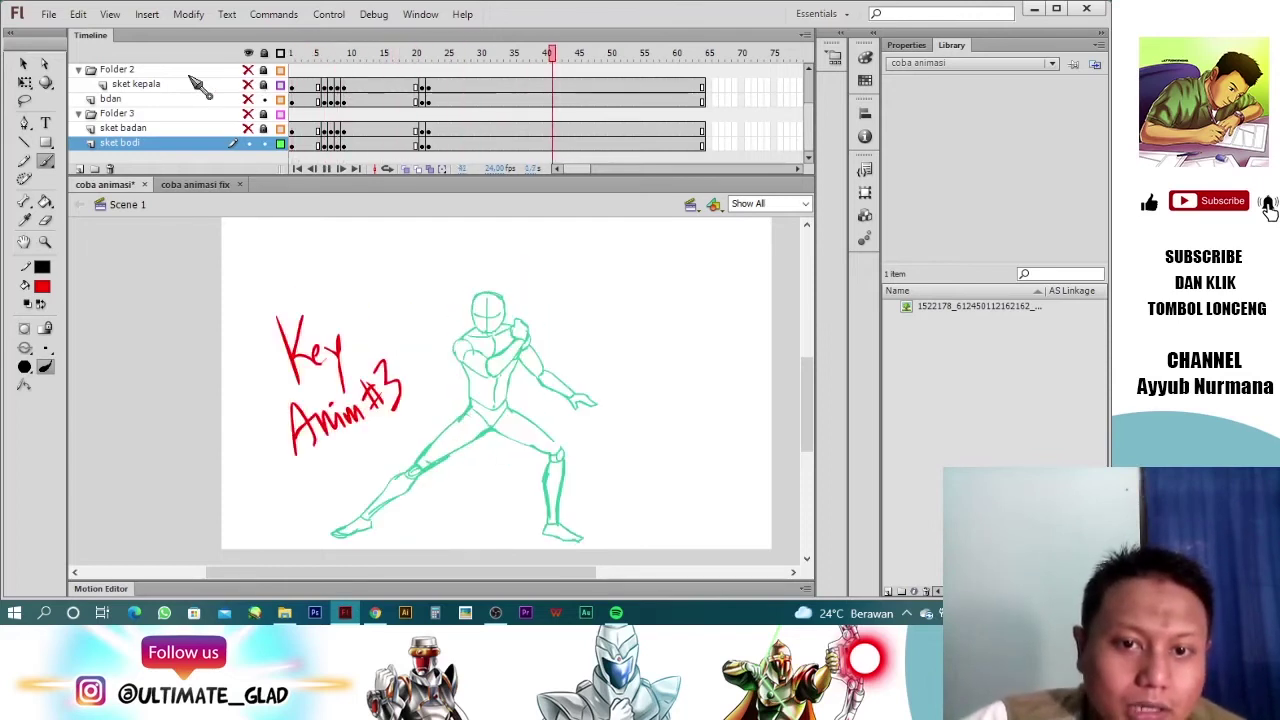
{"action": "mouse_move", "coordinate": [386, 57]}
{"action": "left_mouse_down"}
{"action": "mouse_move", "coordinate": [371, 63]}
{"action": "mouse_move", "coordinate": [428, 58]}
{"action": "mouse_move", "coordinate": [408, 62]}
{"action": "left_mouse_up"}
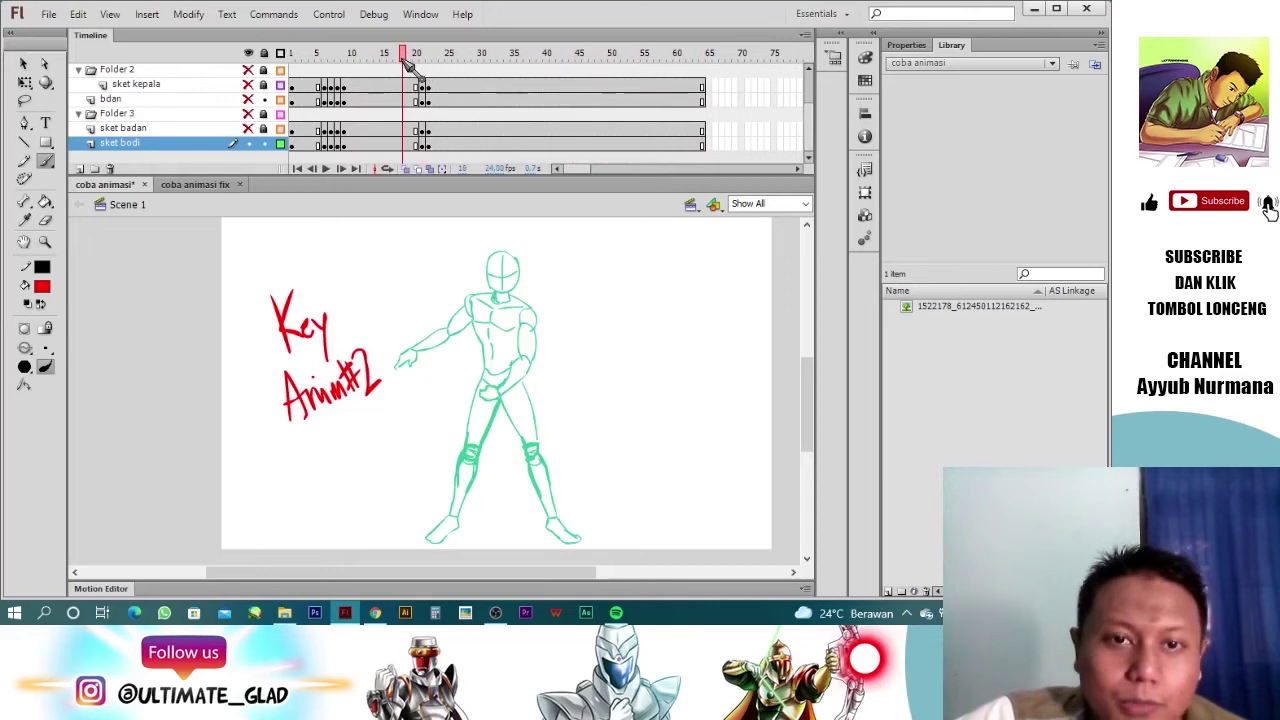
{"action": "key", "text": "Return"}
{"action": "left_click", "coordinate": [392, 56]}
{"action": "left_click_drag", "start_coordinate": [398, 62], "coordinate": [223, 114]}
{"action": "left_click", "coordinate": [448, 64]}
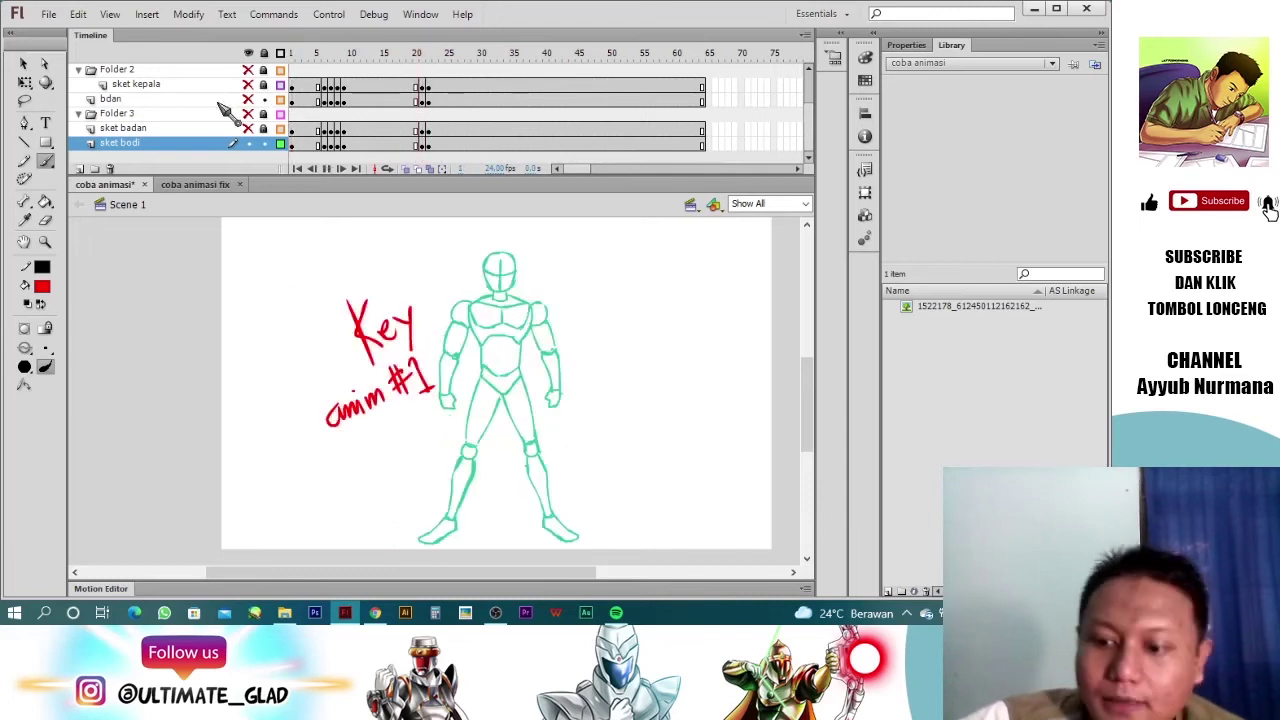
{"action": "key", "text": "Return"}
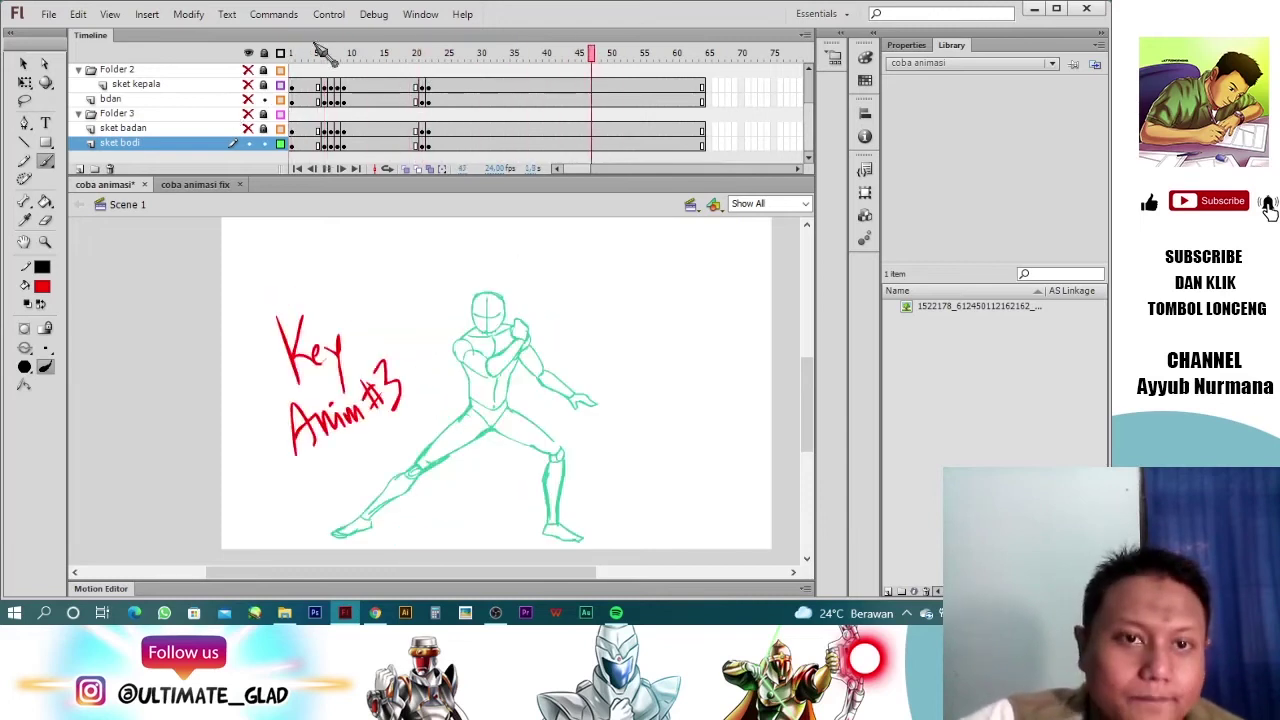
{"action": "left_click", "coordinate": [291, 53]}
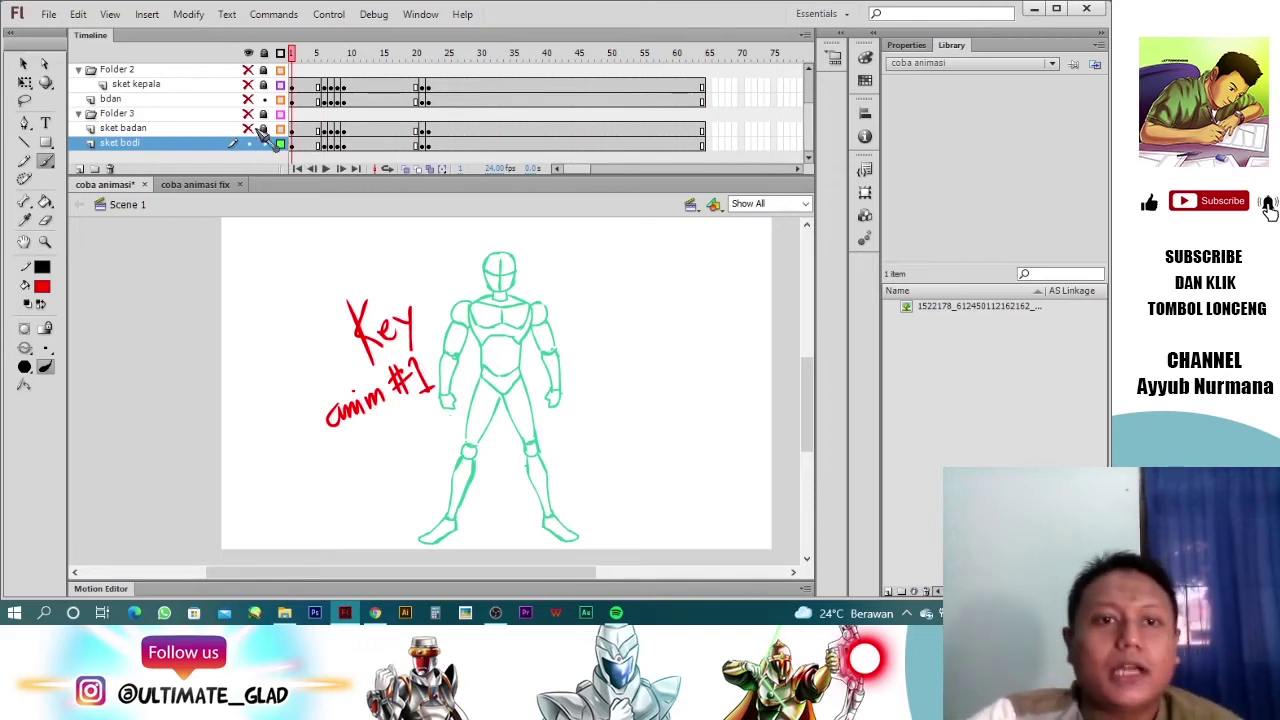
Step: Show the sket badan clothing sketch in place of the sket bodi layer and turn off outline display for all layers
{"action": "left_click", "coordinate": [248, 128]}
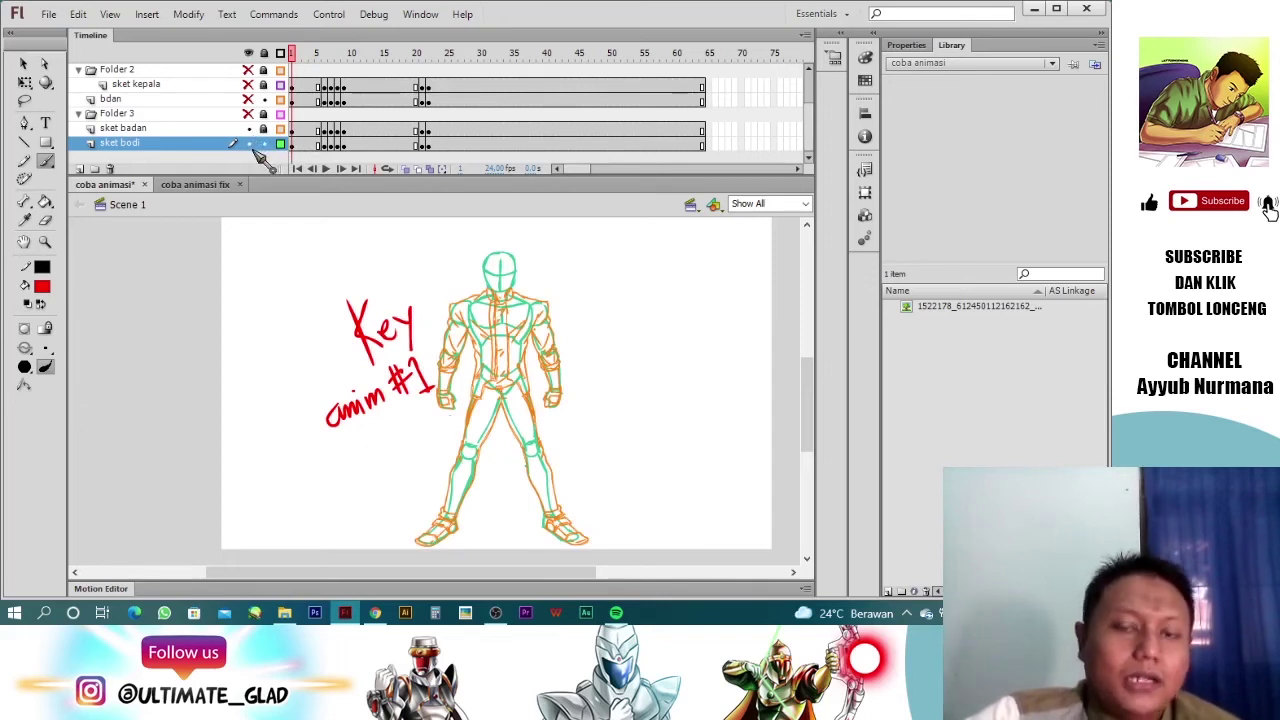
{"action": "left_click", "coordinate": [248, 143]}
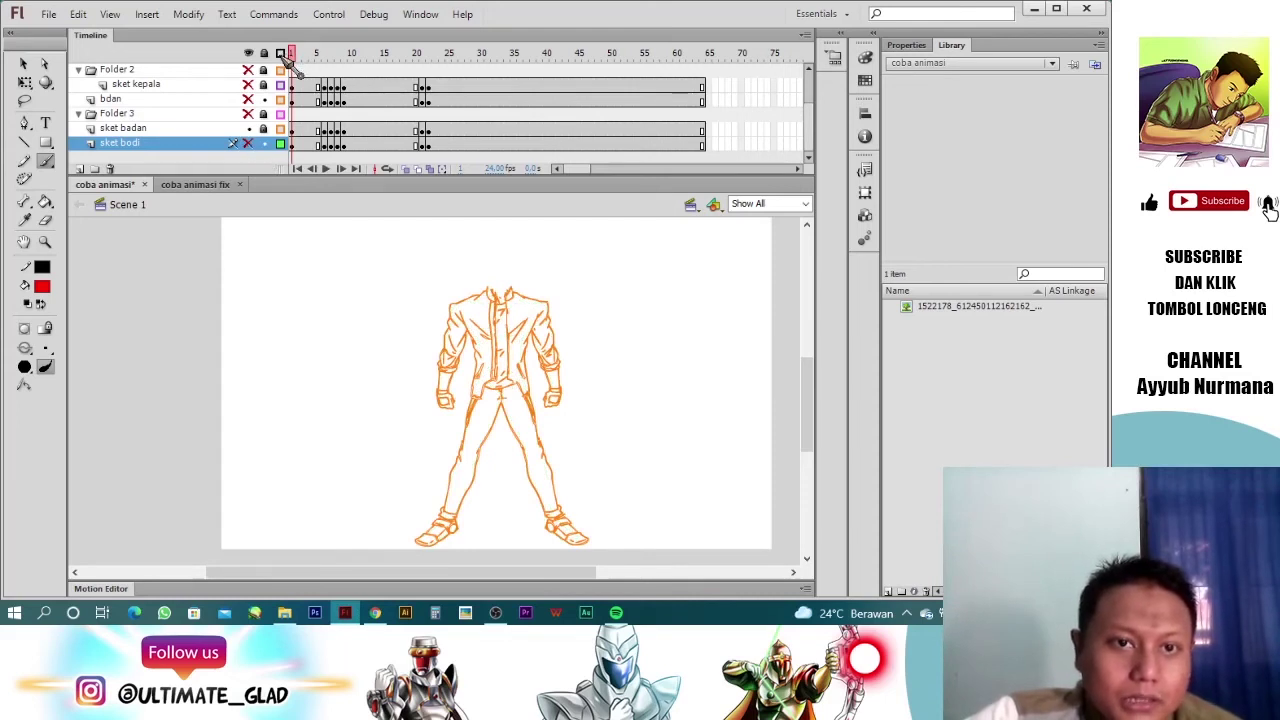
{"action": "left_click", "coordinate": [249, 143]}
{"action": "left_click", "coordinate": [248, 143]}
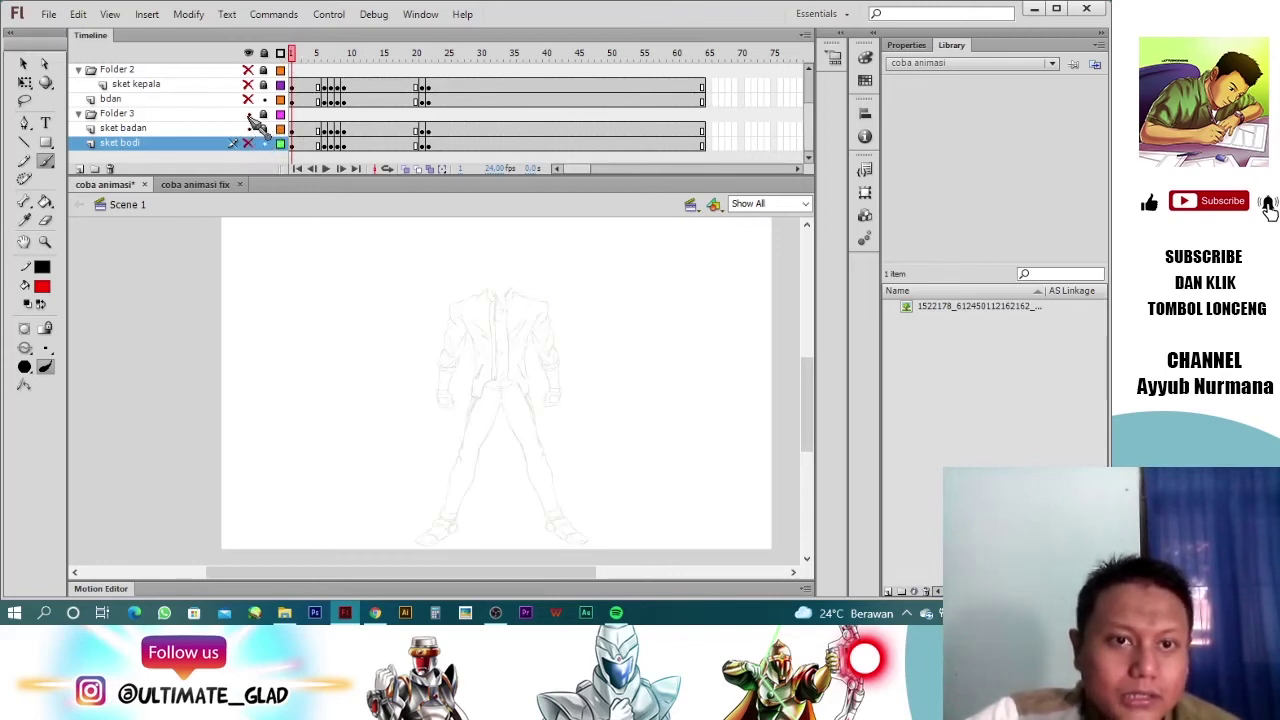
Step: Show the bdan layer, the sket kepala layer and Folder 1, and play the full-colour animation
{"action": "left_click", "coordinate": [250, 99]}
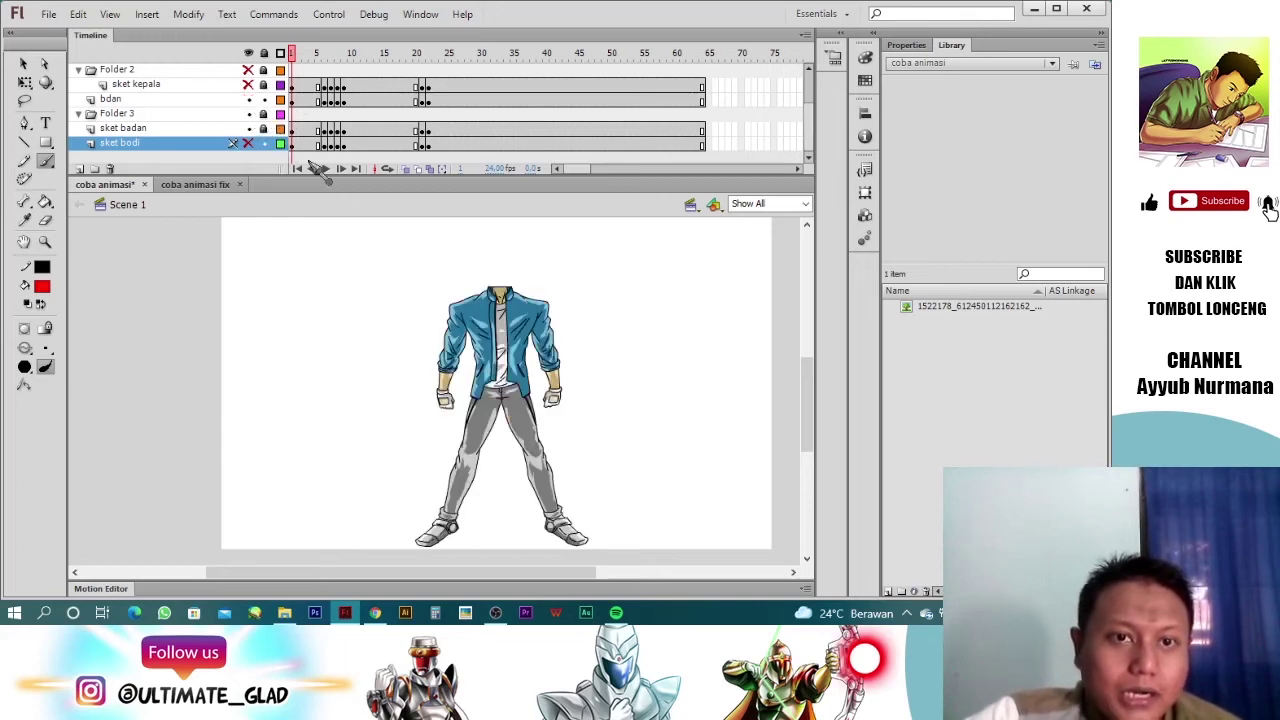
{"action": "left_click", "coordinate": [251, 84]}
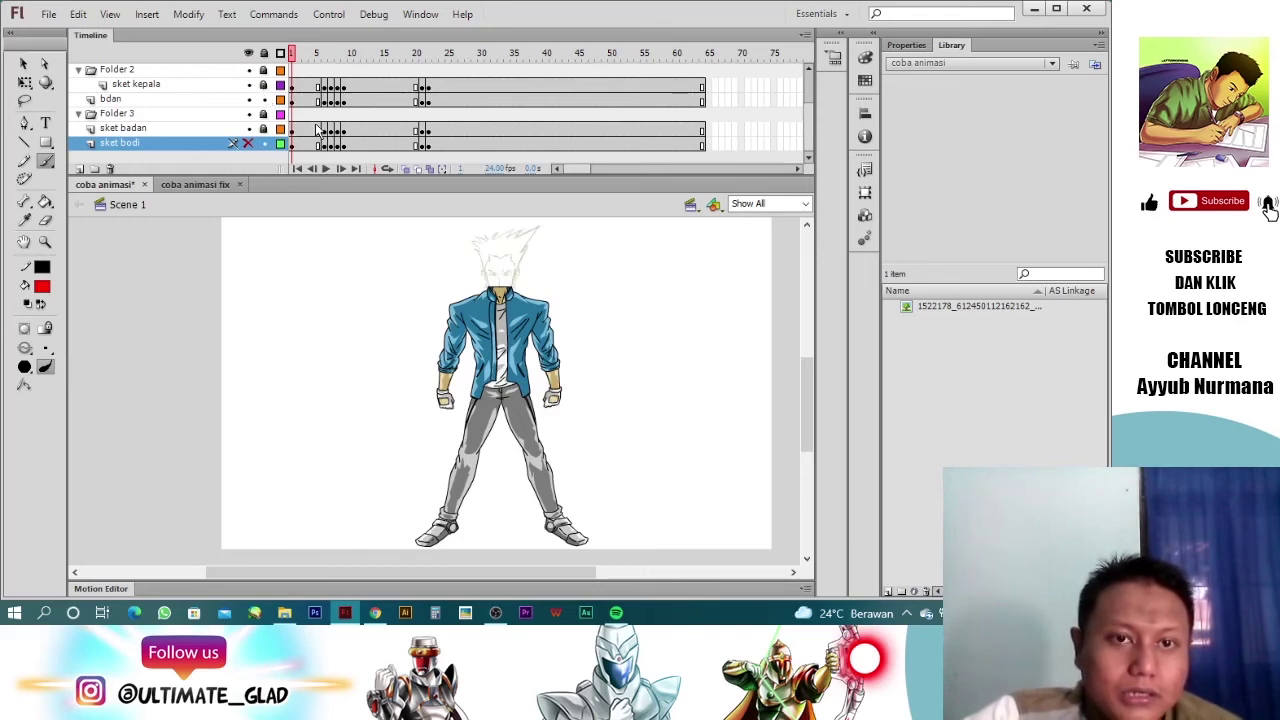
{"action": "scroll", "coordinate": [260, 86], "scroll_direction": "up", "scroll_amount": 3}
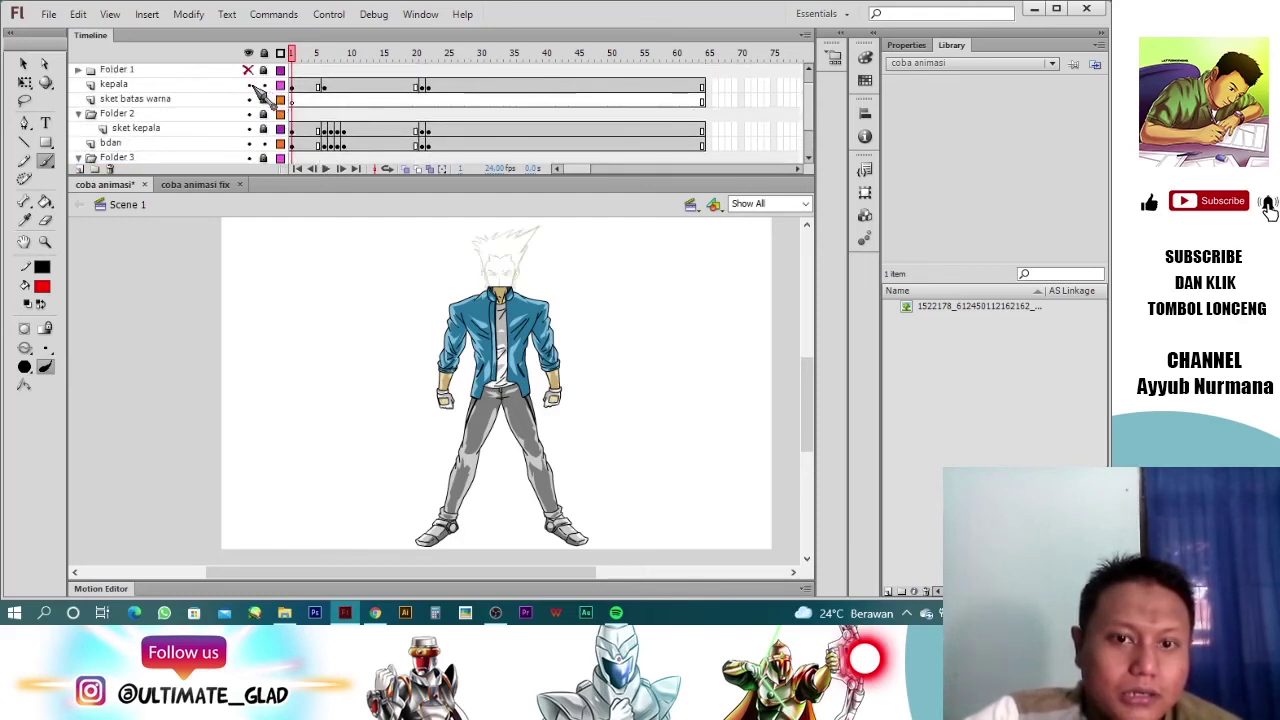
{"action": "left_click", "coordinate": [249, 84]}
{"action": "scroll", "coordinate": [257, 80], "scroll_direction": "up", "scroll_amount": 1}
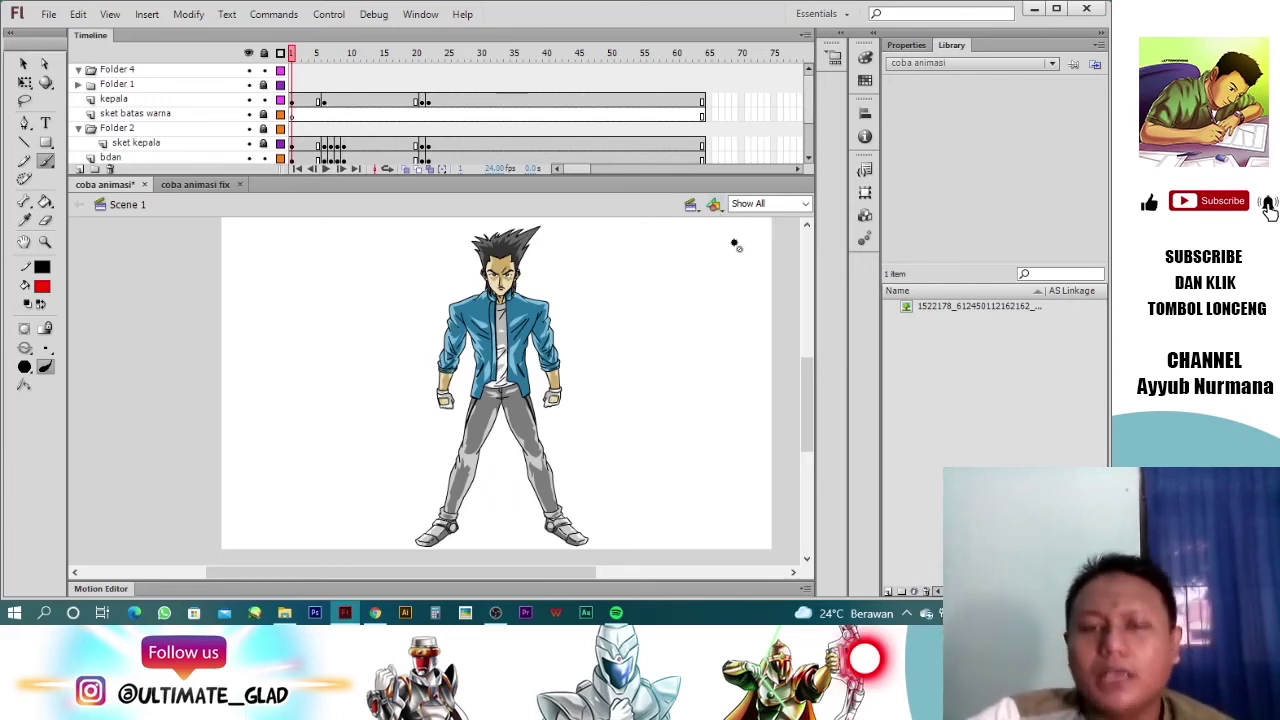
{"action": "key", "text": "Return"}
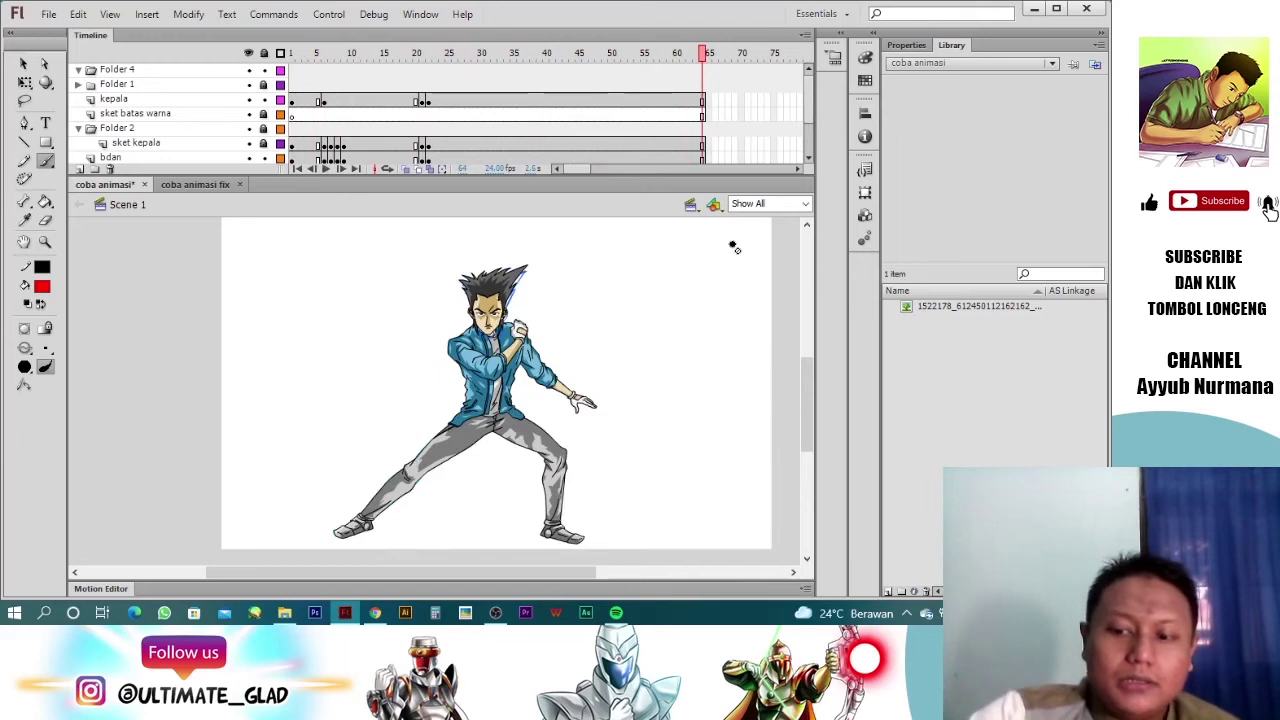
{"action": "key", "text": "Return"}
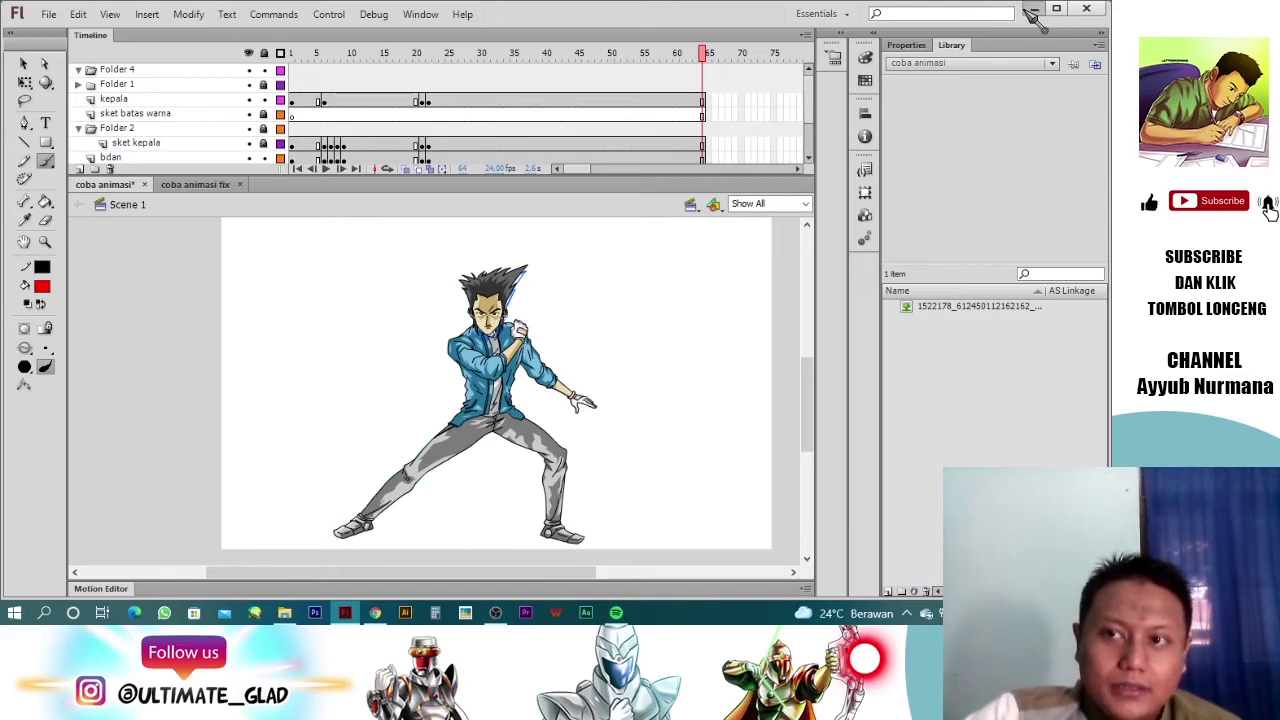
Step: Switch to File Explorer, open the coba animasi fix AVI video from the animasi zetrow folder, and play it full screen
{"action": "left_click", "coordinate": [1036, 9]}
{"action": "left_click", "coordinate": [284, 612]}
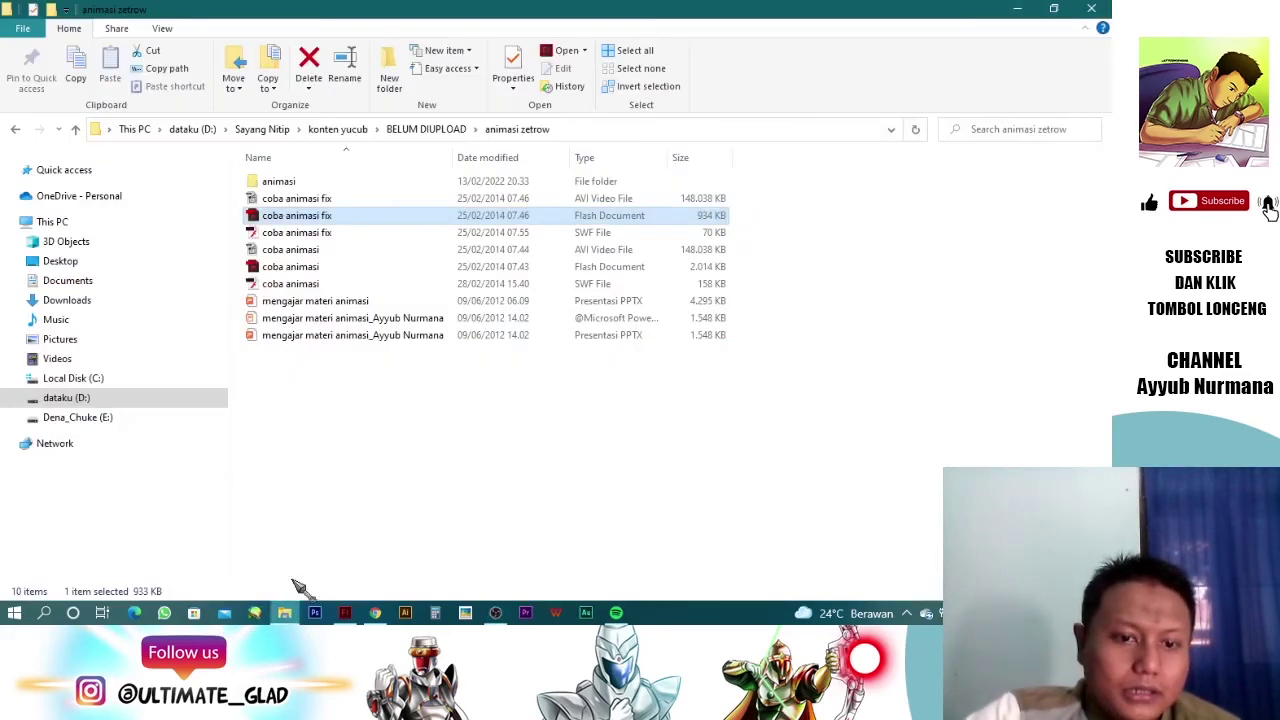
{"action": "left_click", "coordinate": [262, 199]}
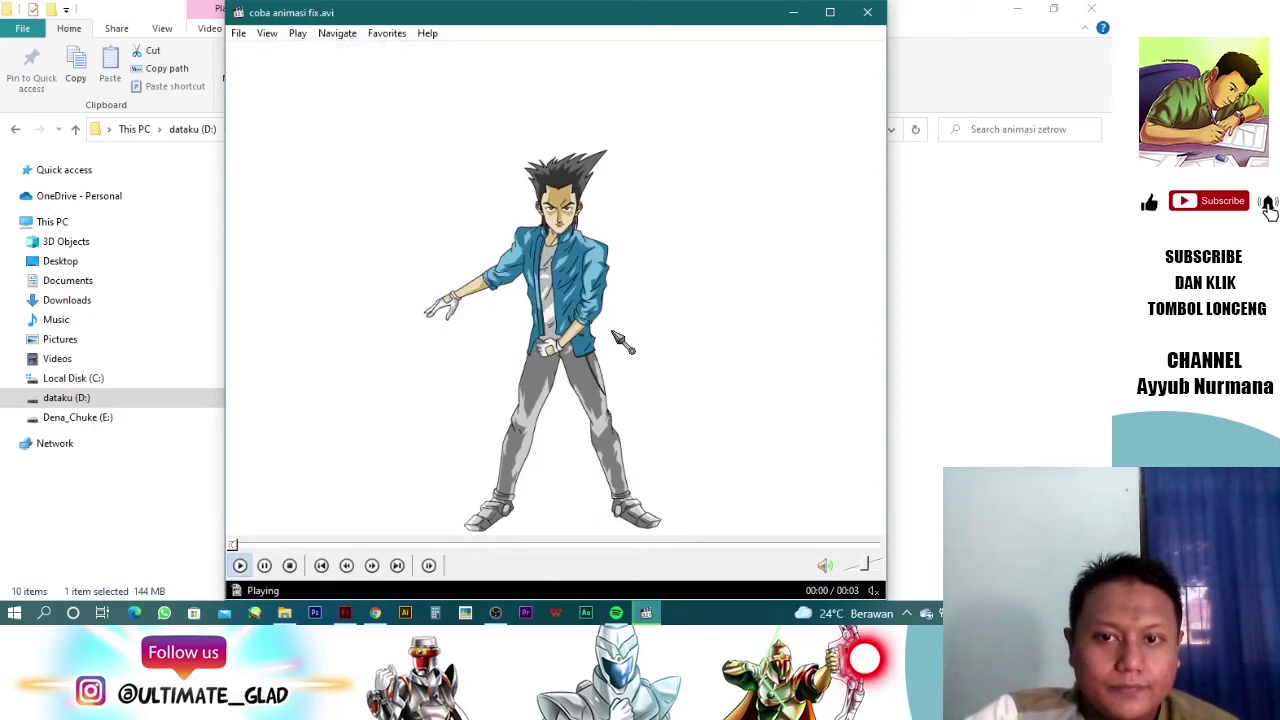
{"action": "double_click", "coordinate": [622, 342]}
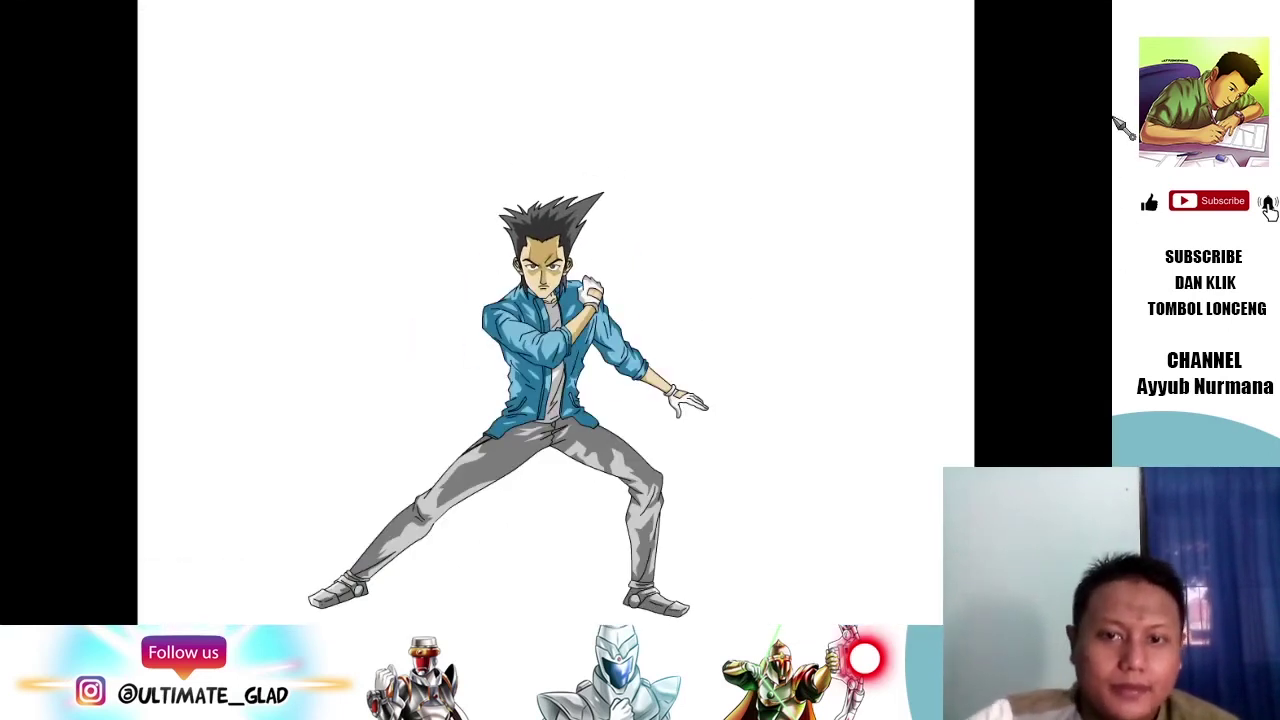
Step: Leave full-screen playback of the video and switch to OBS
{"action": "mouse_move", "coordinate": [932, 630]}
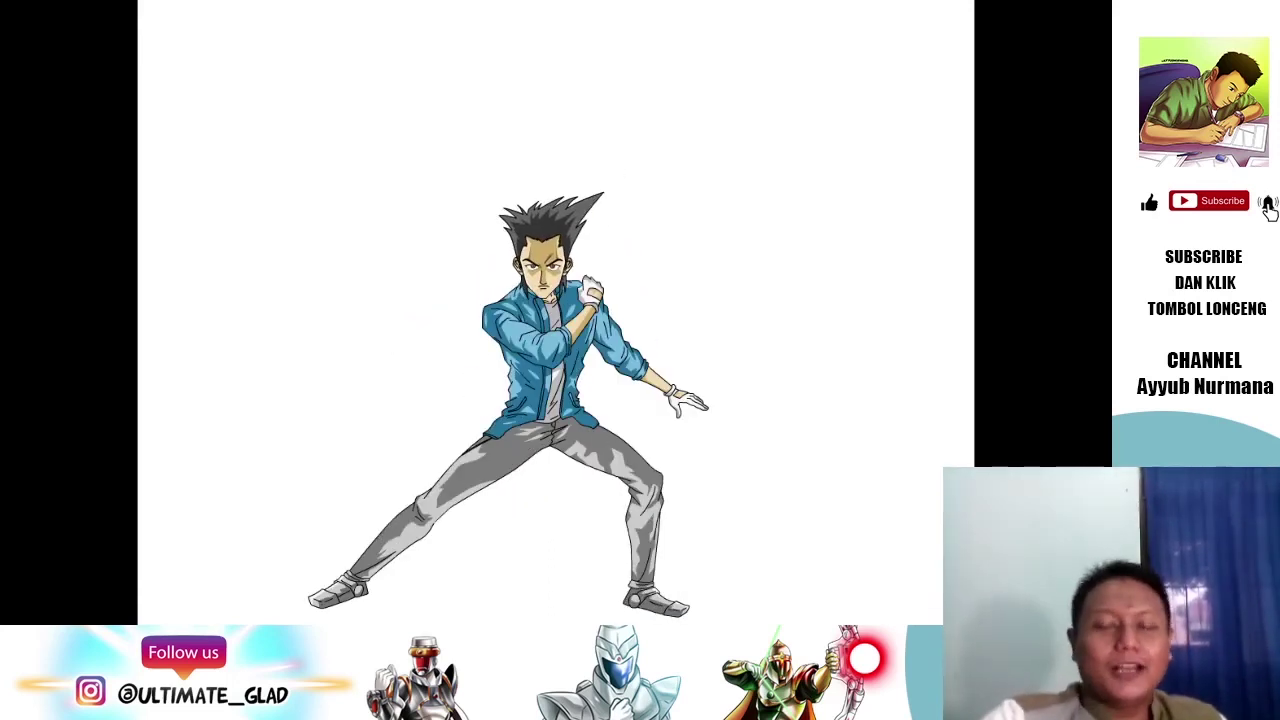
{"action": "double_click", "coordinate": [737, 289]}
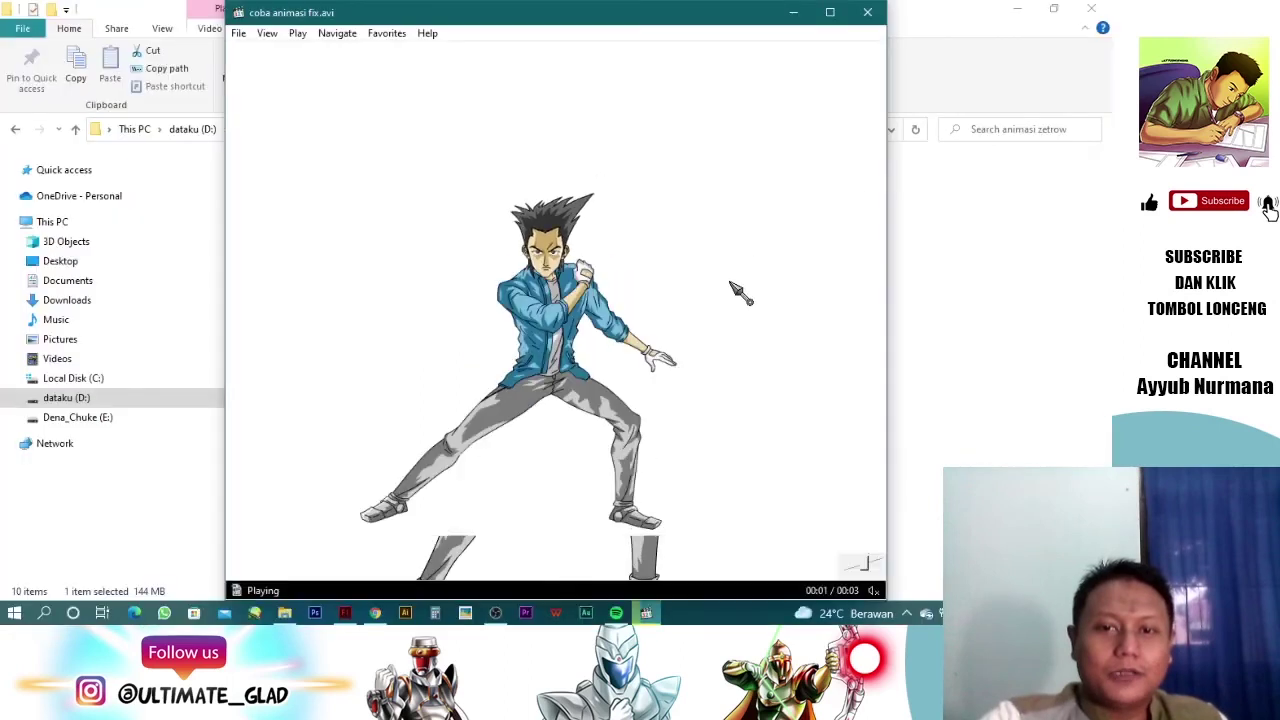
{"action": "left_click", "coordinate": [496, 613]}
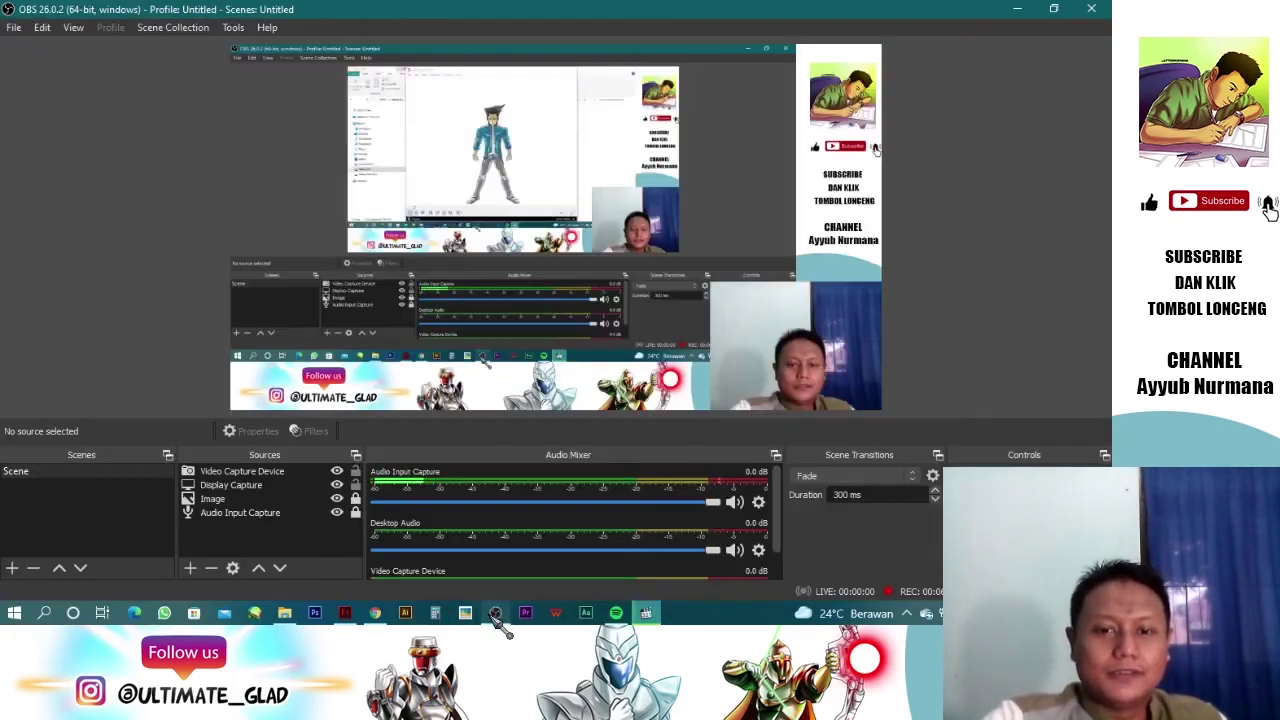